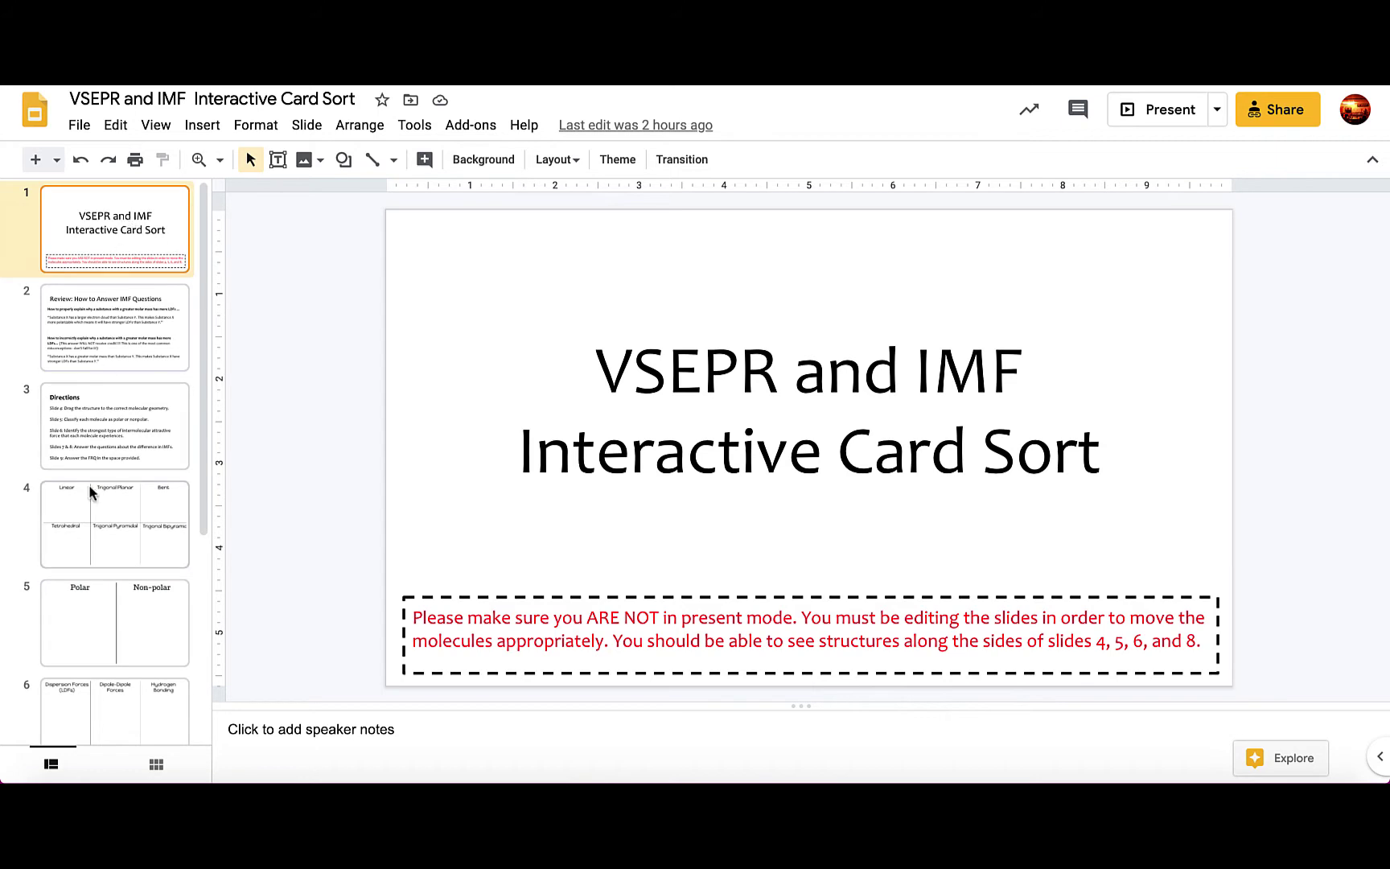
# Scroll the filmstrip down toward slide 8
pyautogui.scroll(-4, 86, 520)
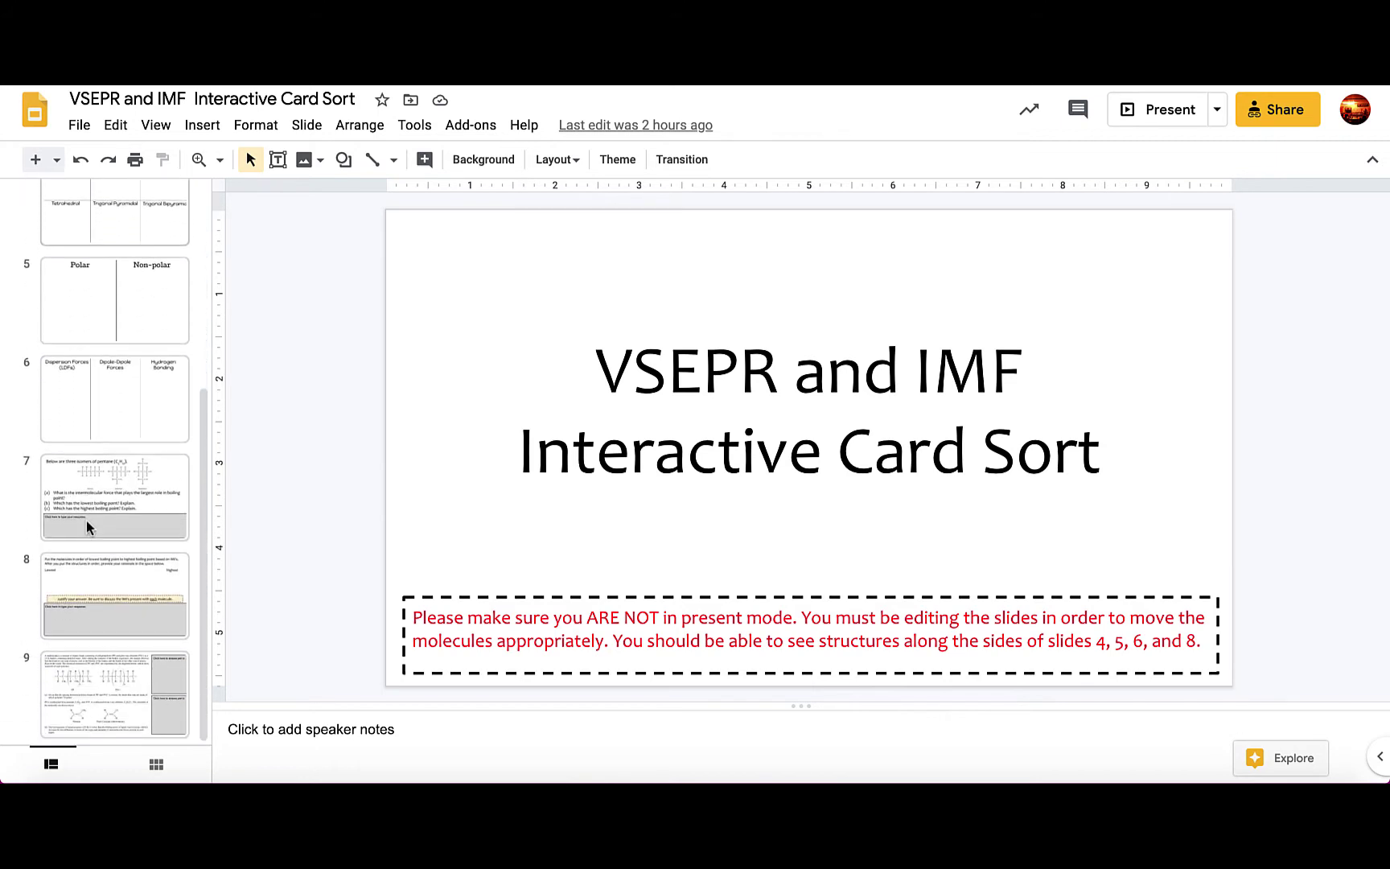
pyautogui.click(127, 573)
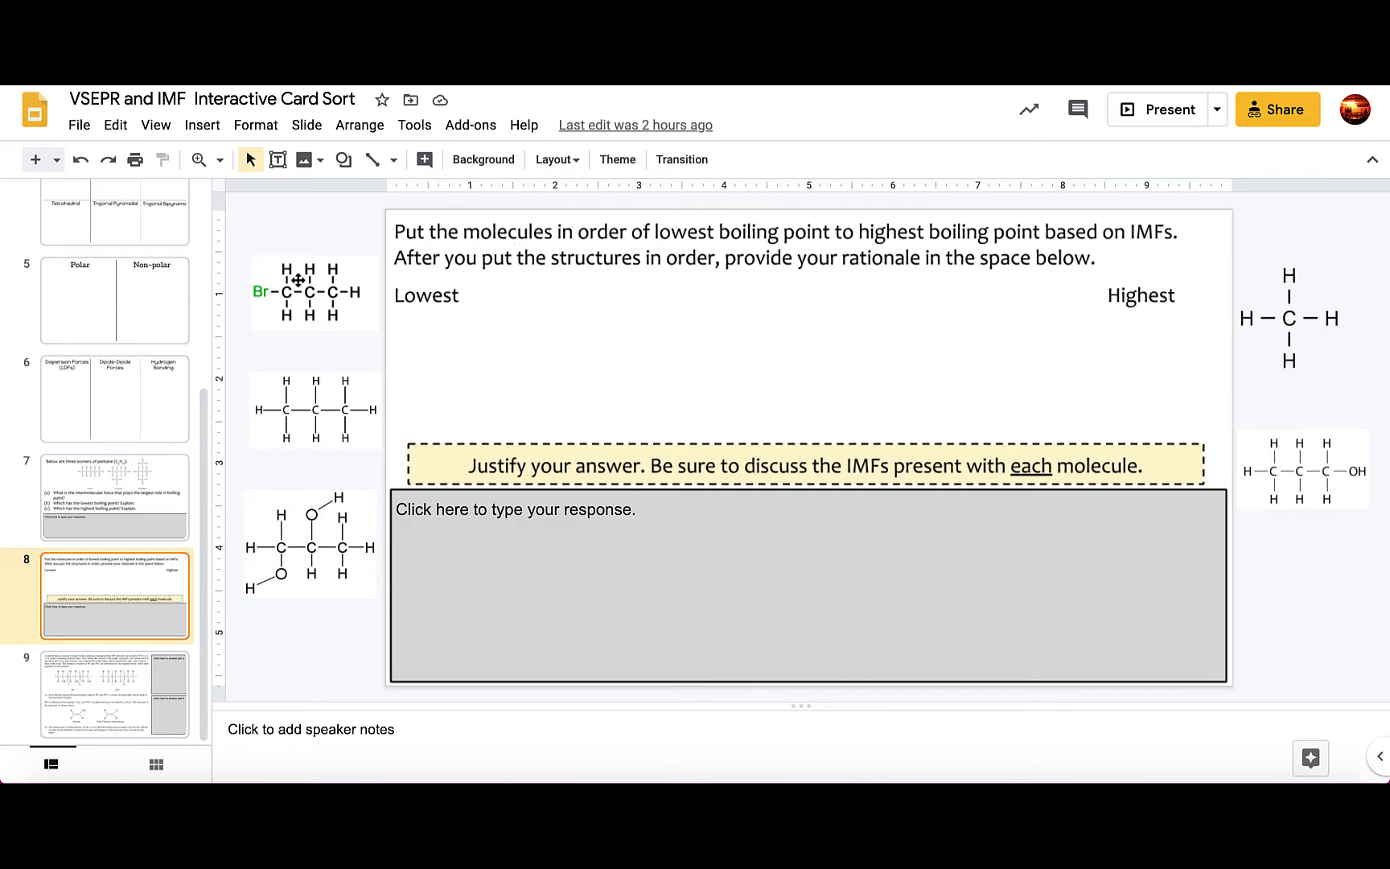
pyautogui.moveTo(298, 280)
pyautogui.mouseDown()
pyautogui.moveTo(423, 361)
pyautogui.moveTo(304, 315)
pyautogui.moveTo(289, 294)
pyautogui.mouseUp()
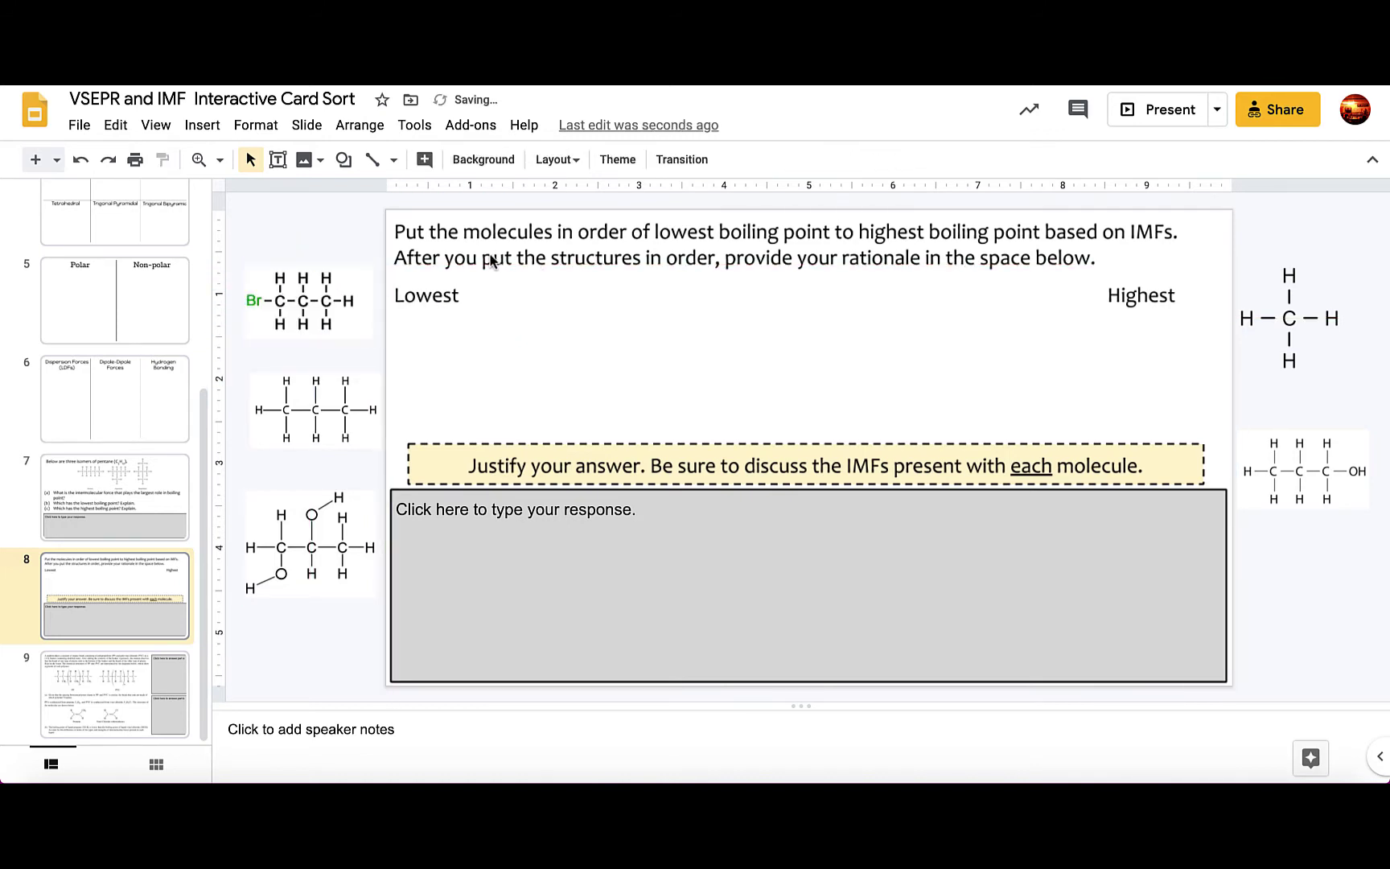
pyautogui.press('Escape')
pyautogui.moveTo(295, 304); pyautogui.dragTo(296, 304)
pyautogui.click(498, 507)
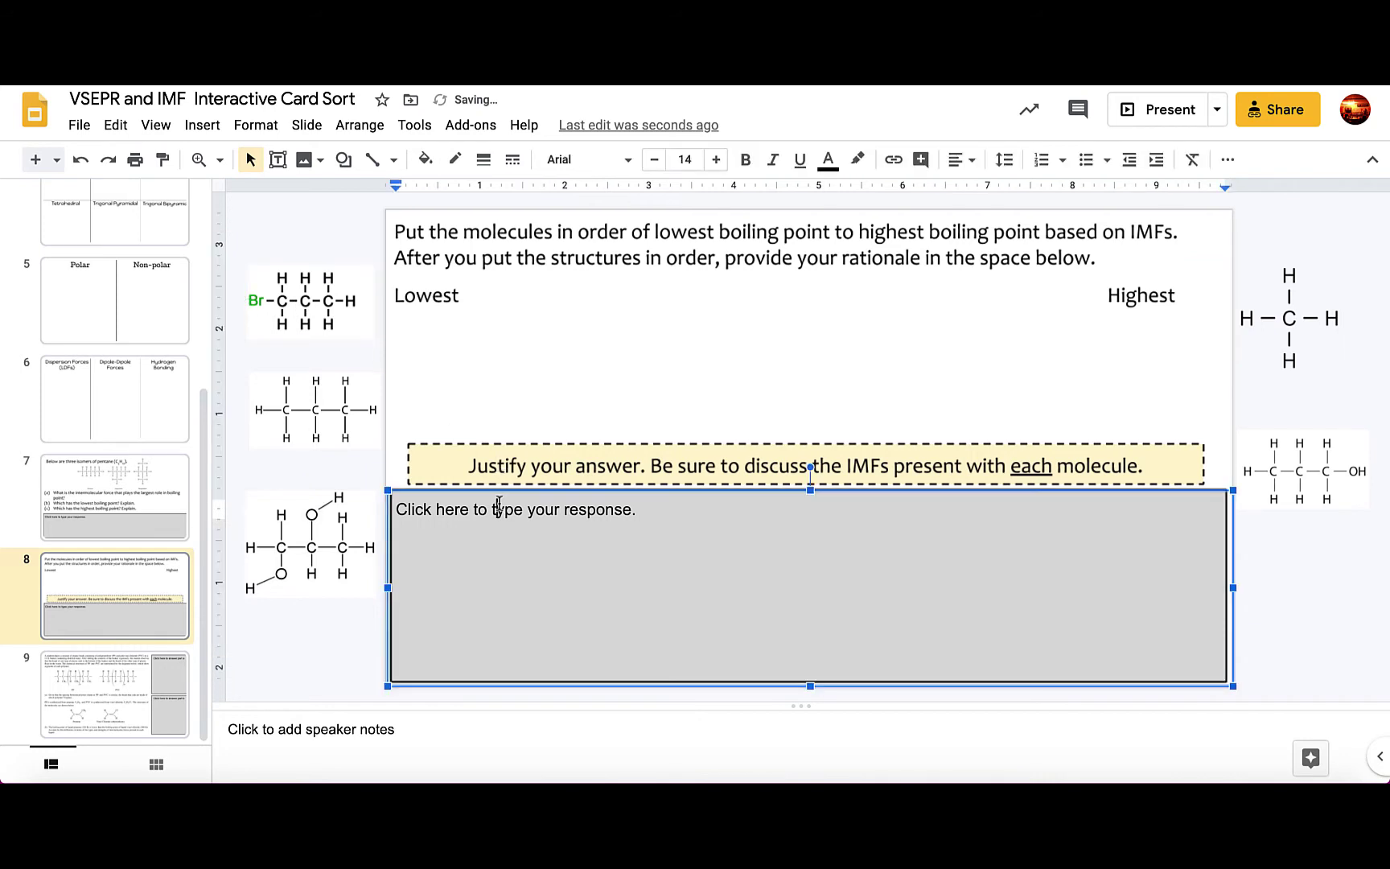
pyautogui.click(547, 379)
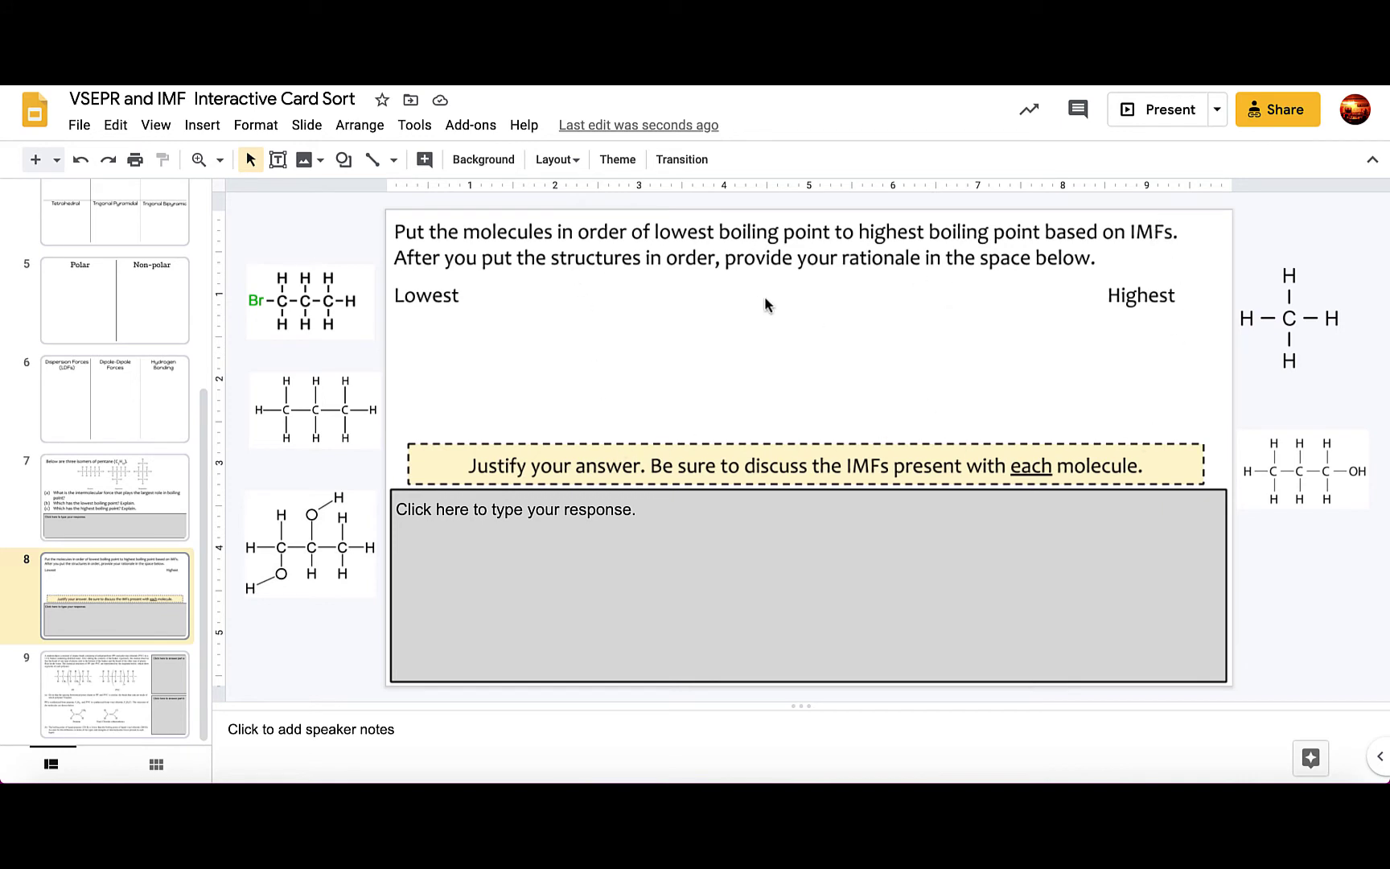
pyautogui.moveTo(291, 299)
pyautogui.mouseDown()
pyautogui.moveTo(461, 362)
pyautogui.moveTo(301, 279)
pyautogui.moveTo(294, 291)
pyautogui.mouseUp()
pyautogui.click(476, 508)
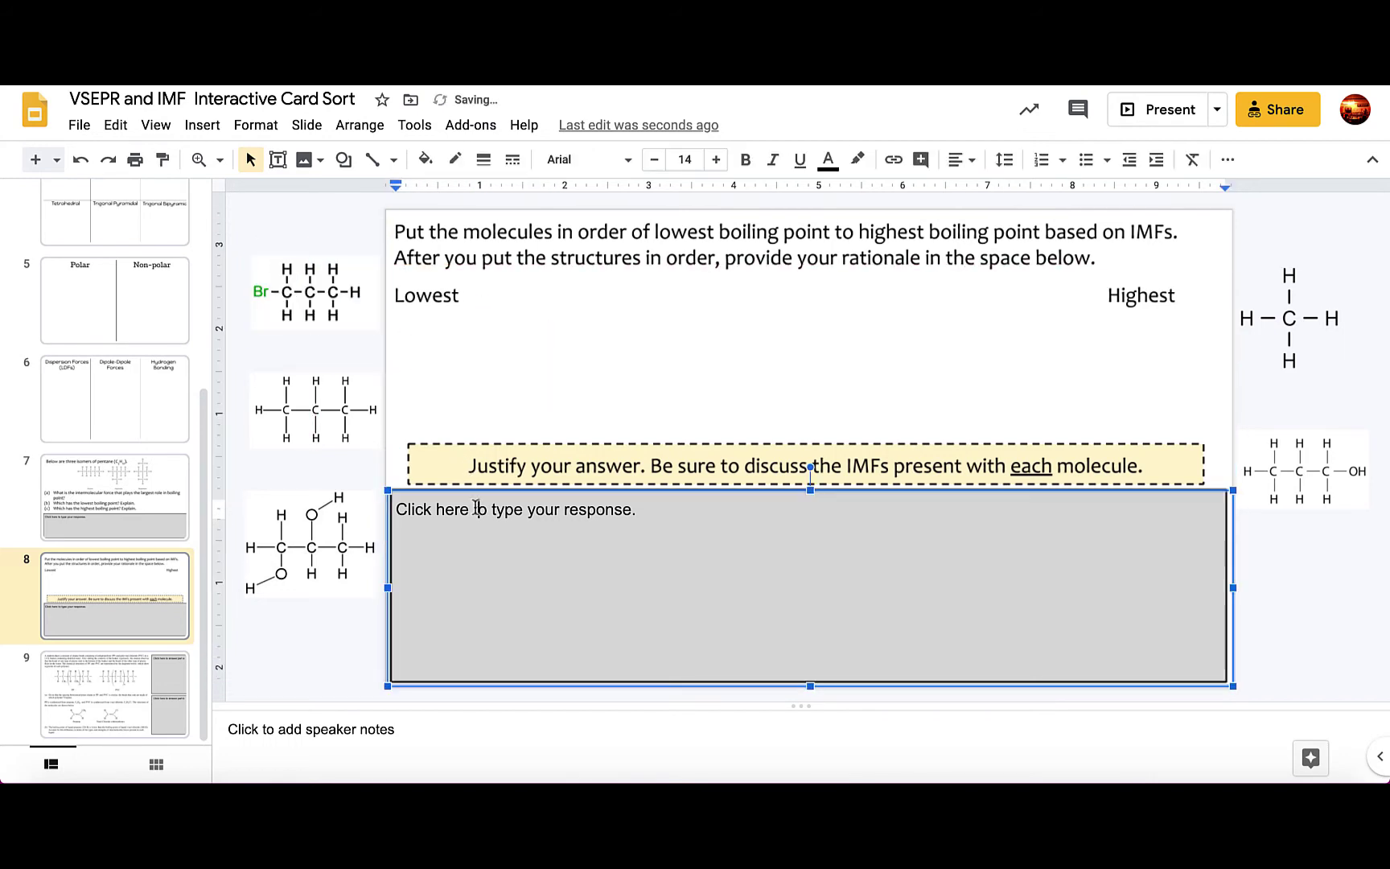
pyautogui.click(487, 446)
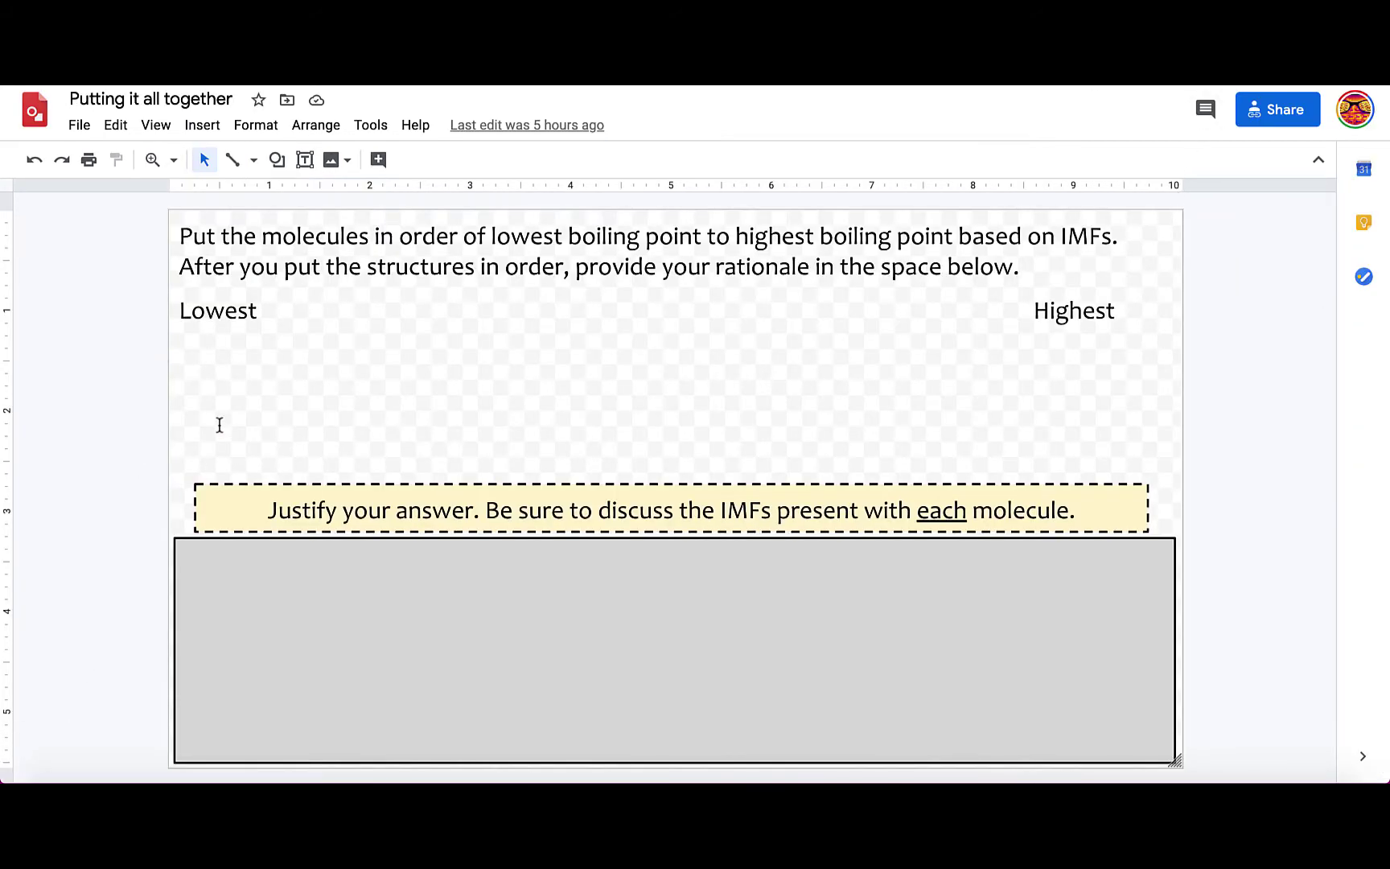
# Inspect the question text, the yellow Justify box and the grey answer rectangle, then deselect
pyautogui.click(178, 231)
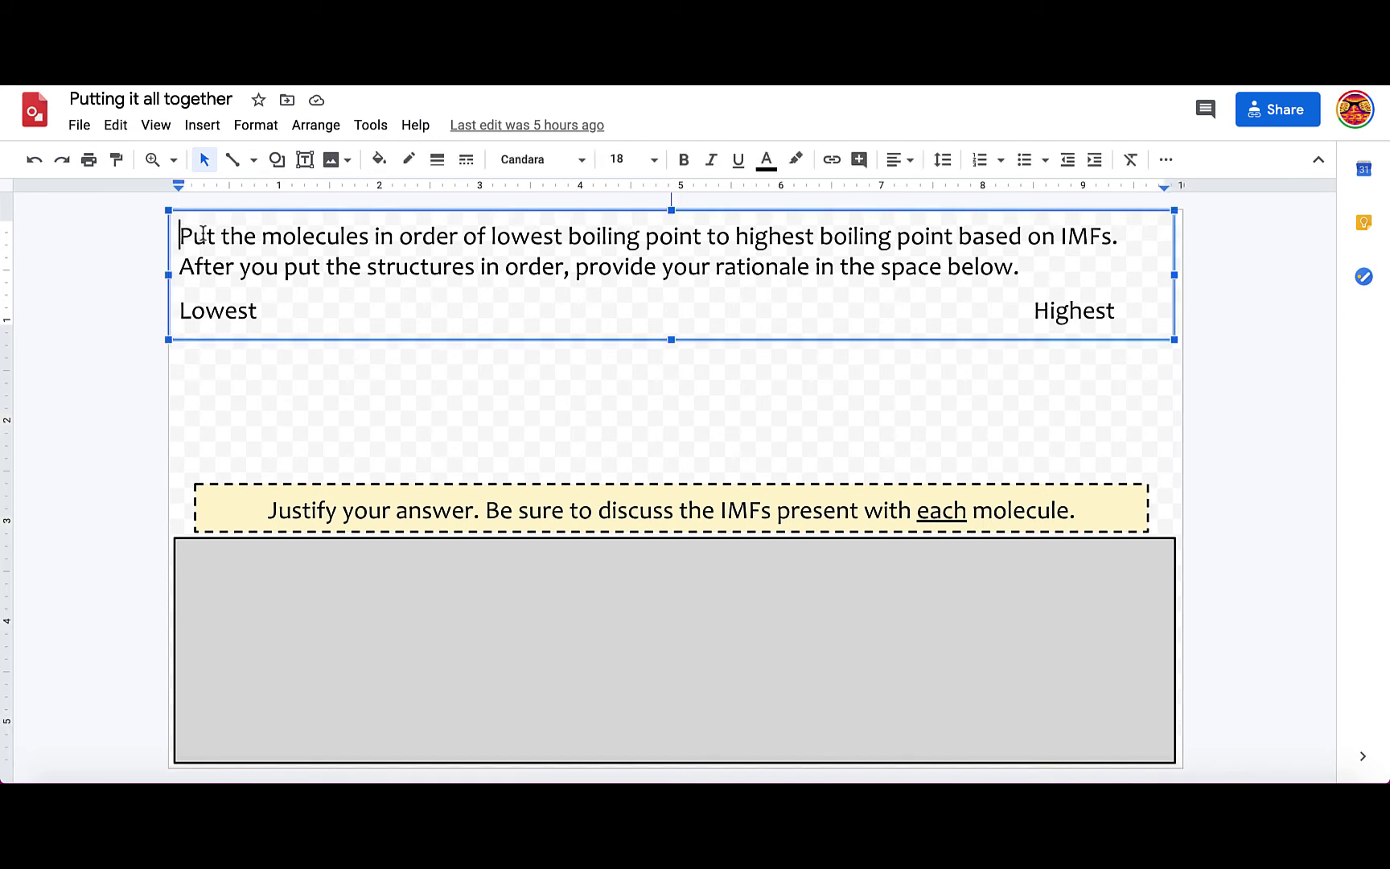
pyautogui.click(222, 235)
pyautogui.click(367, 510)
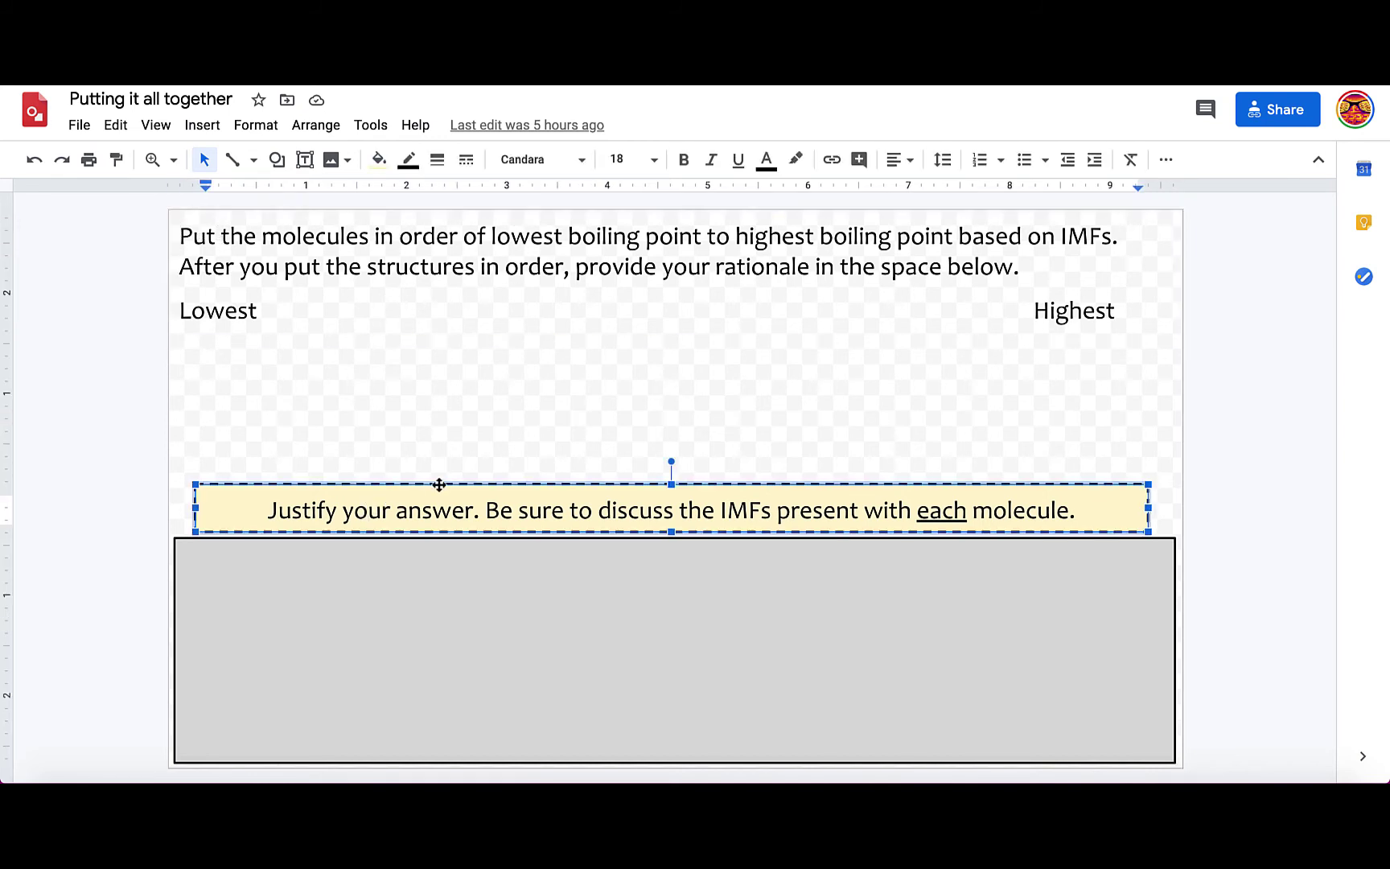
pyautogui.click(450, 604)
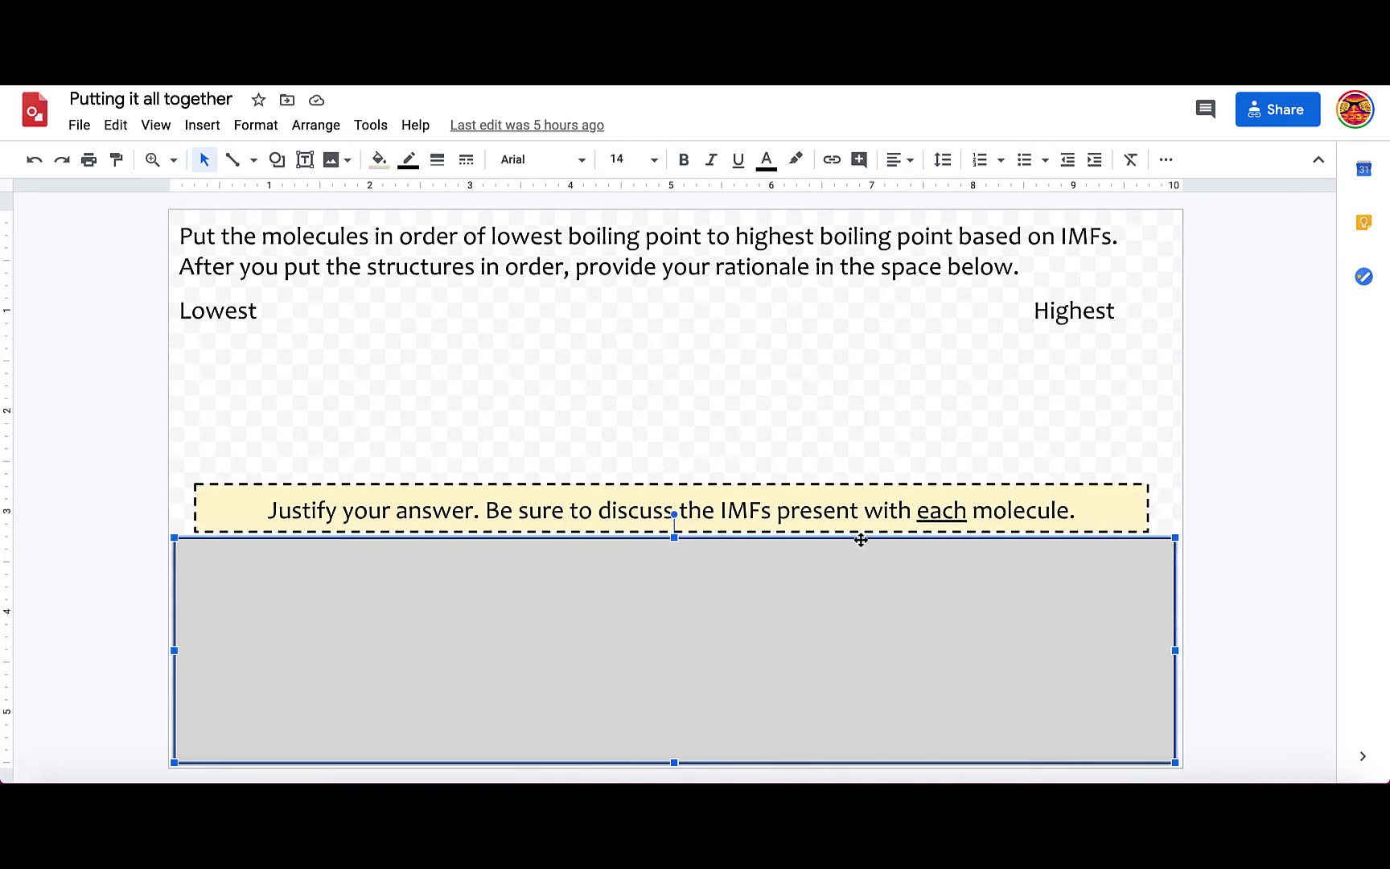
pyautogui.click(1232, 476)
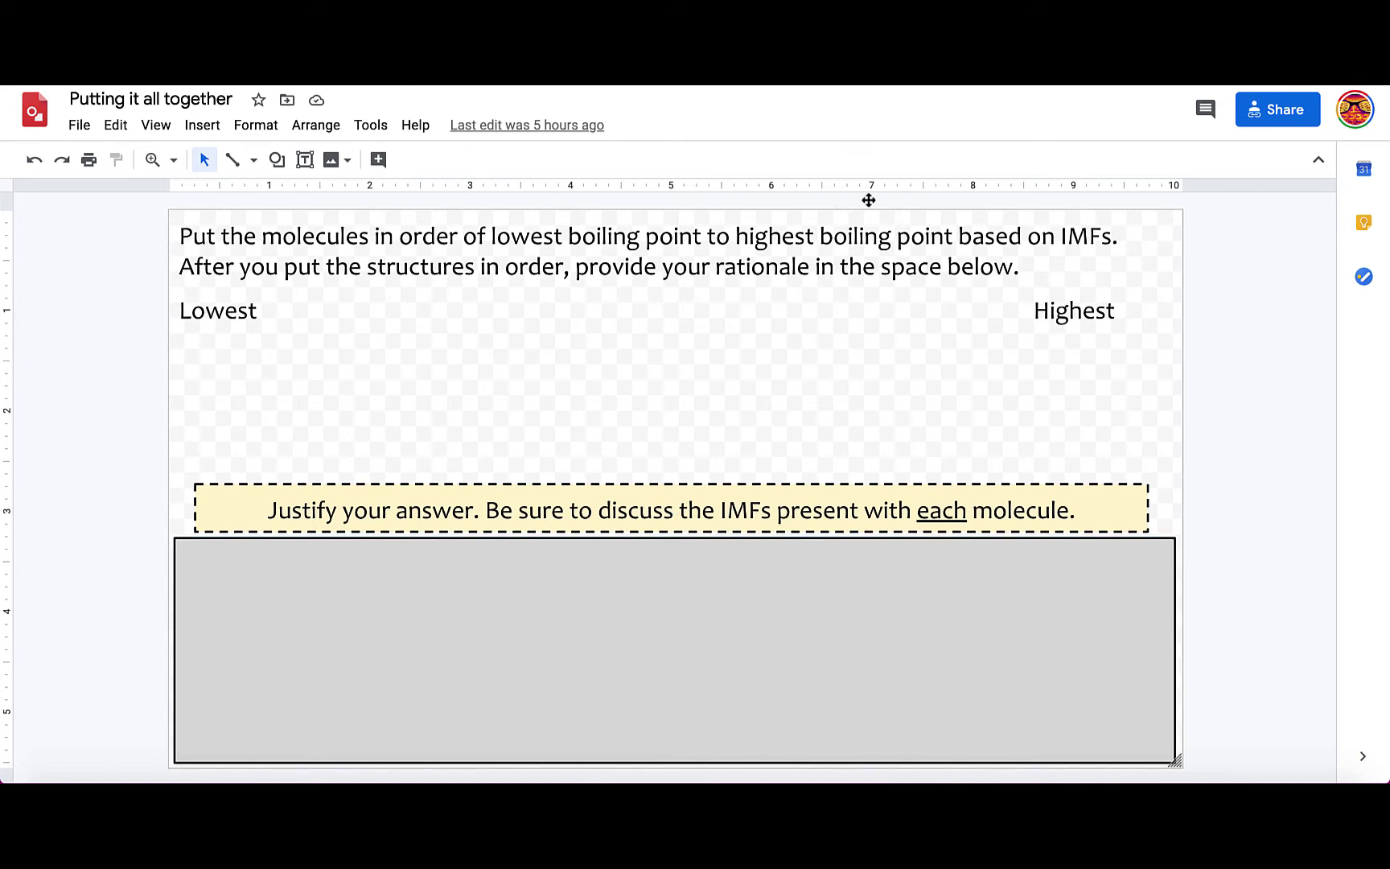
# Download the drawing as a PNG image and close the Drawings tab
pyautogui.click(77, 125)
pyautogui.moveTo(115, 125)
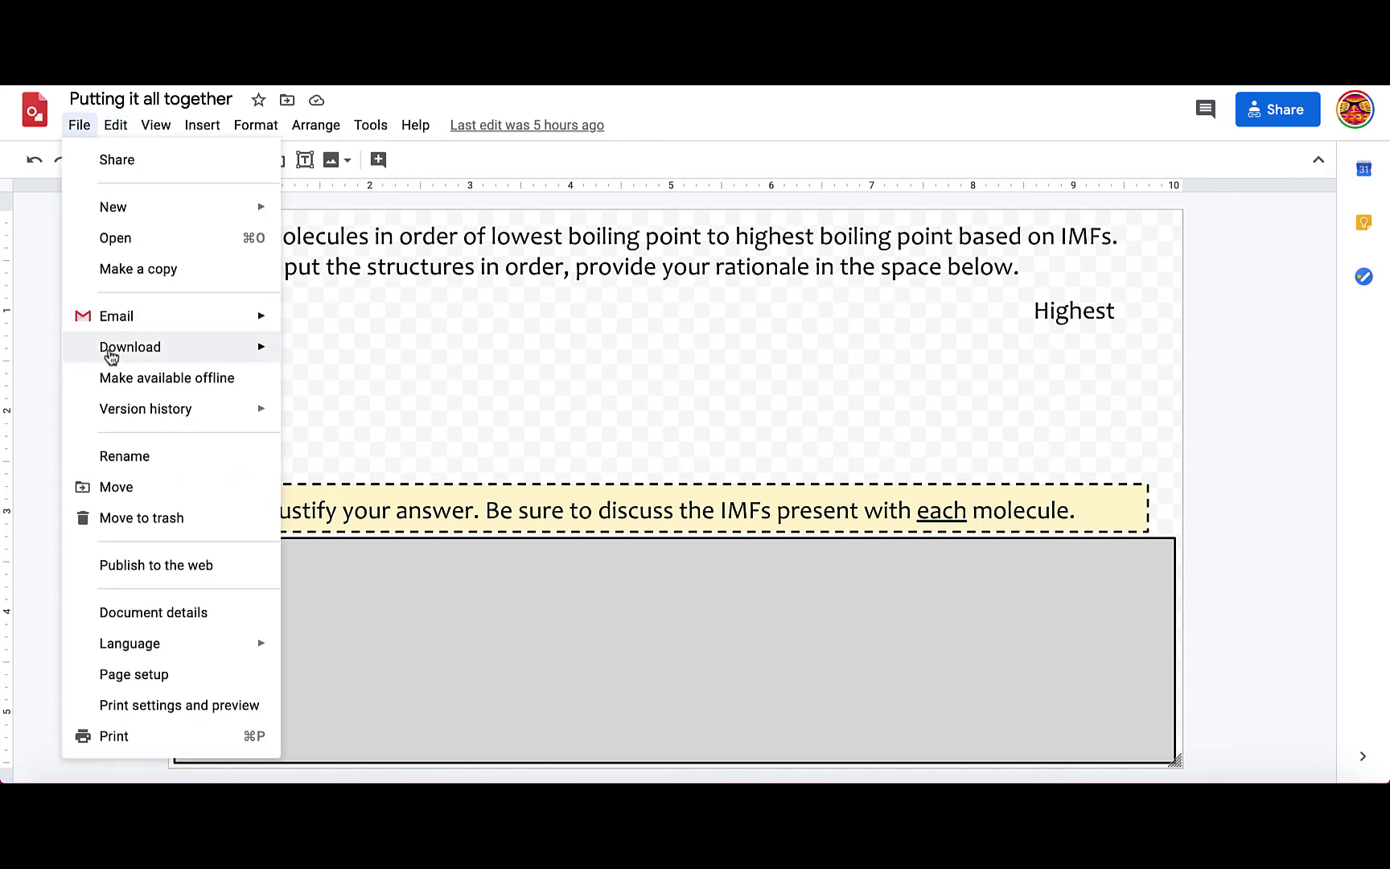
pyautogui.moveTo(113, 350)
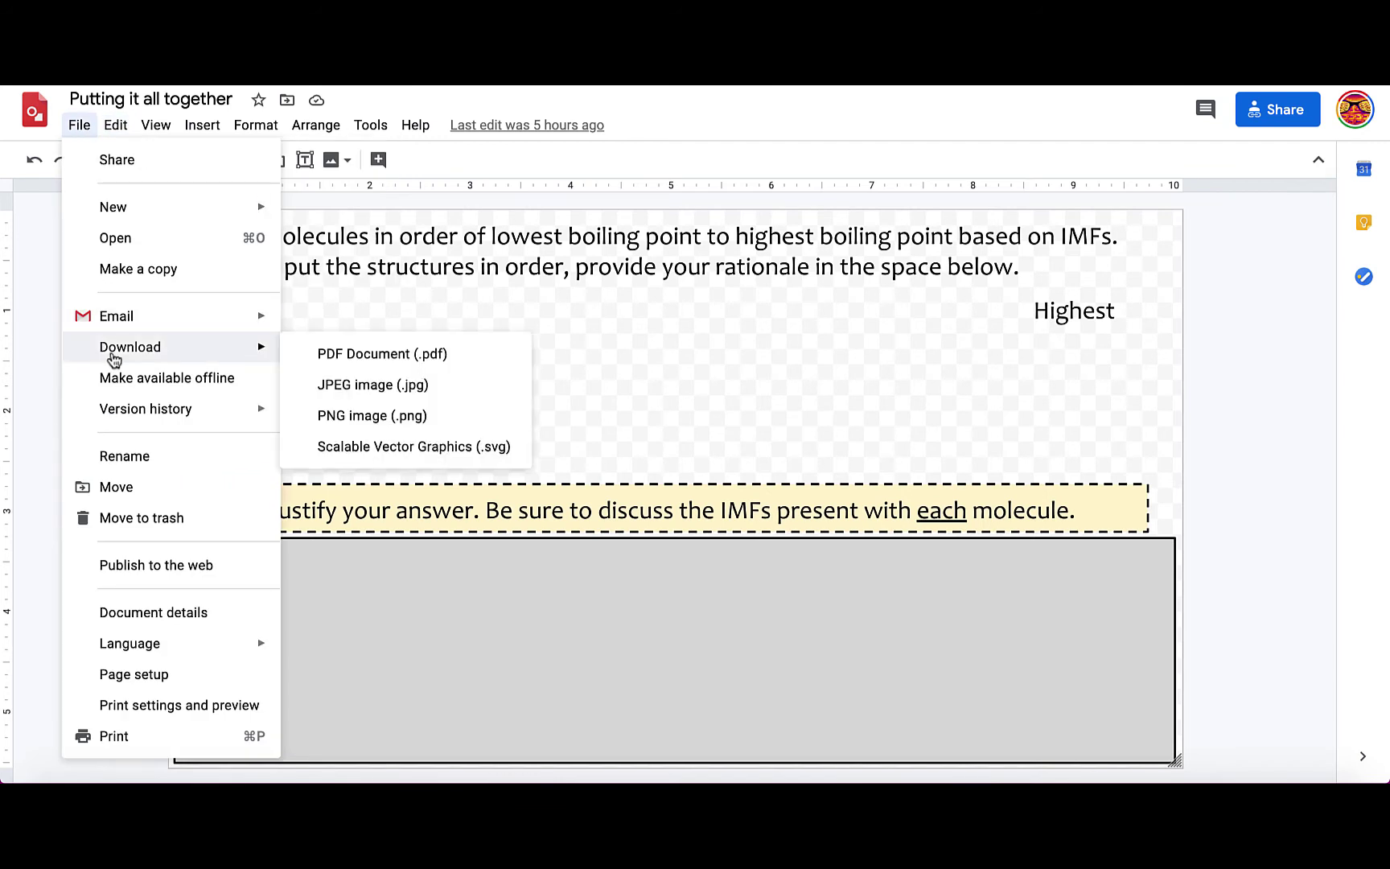
pyautogui.click(385, 417)
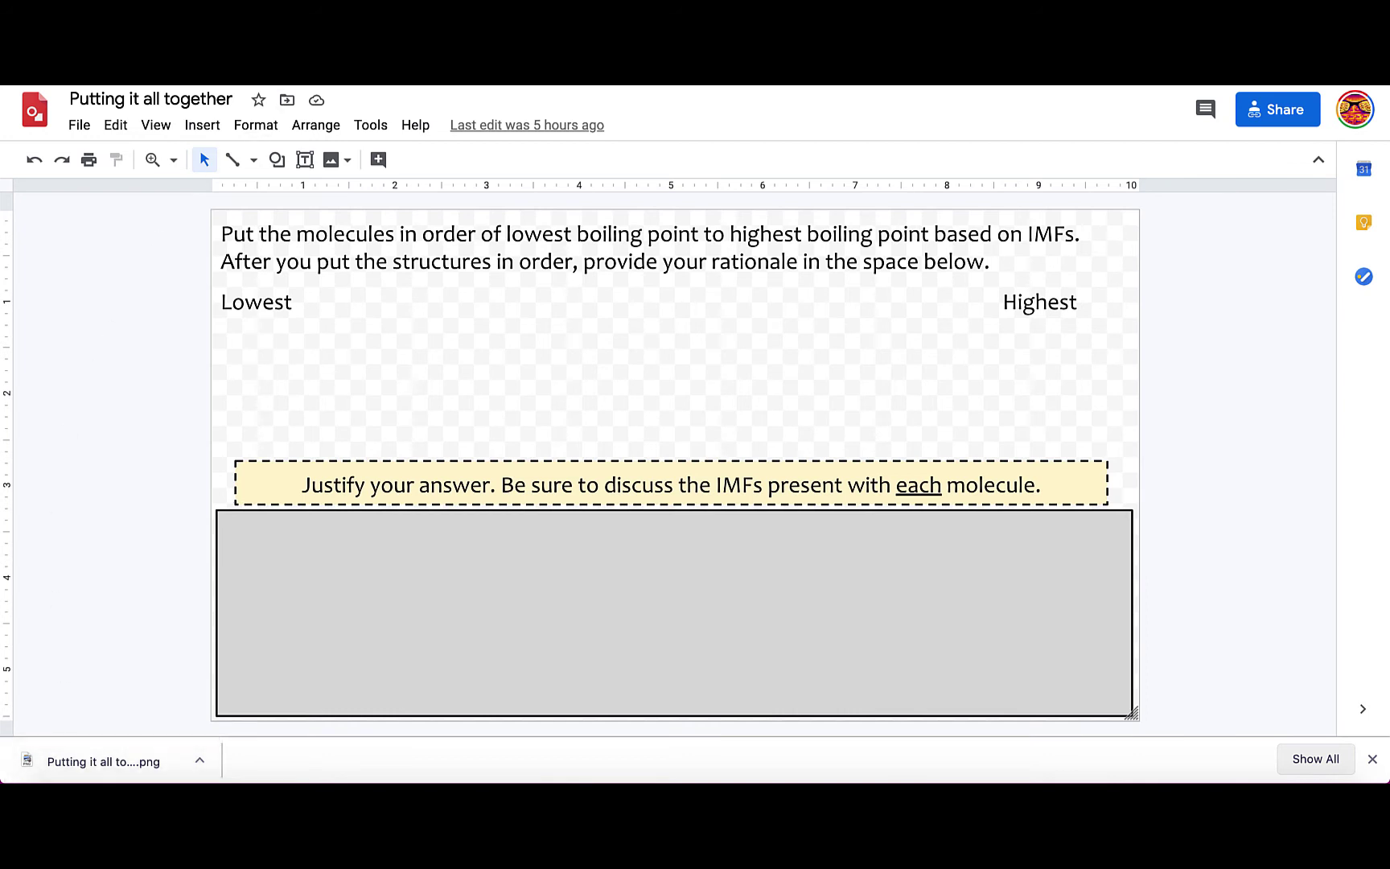
pyautogui.hotkey('ctrl', 'w')
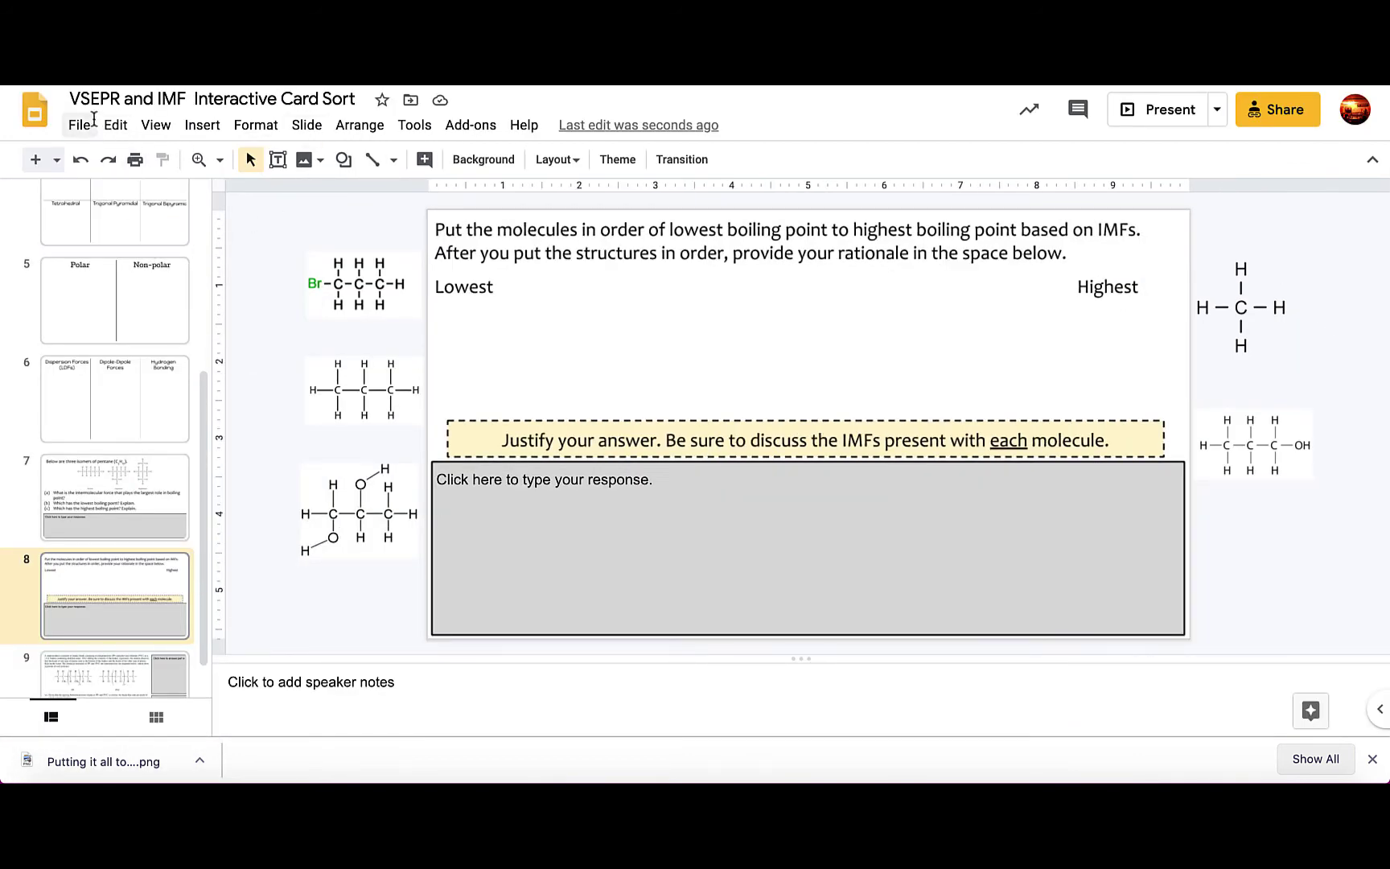
# Insert a new slide with the Blank layout after slide 8
pyautogui.click(57, 162)
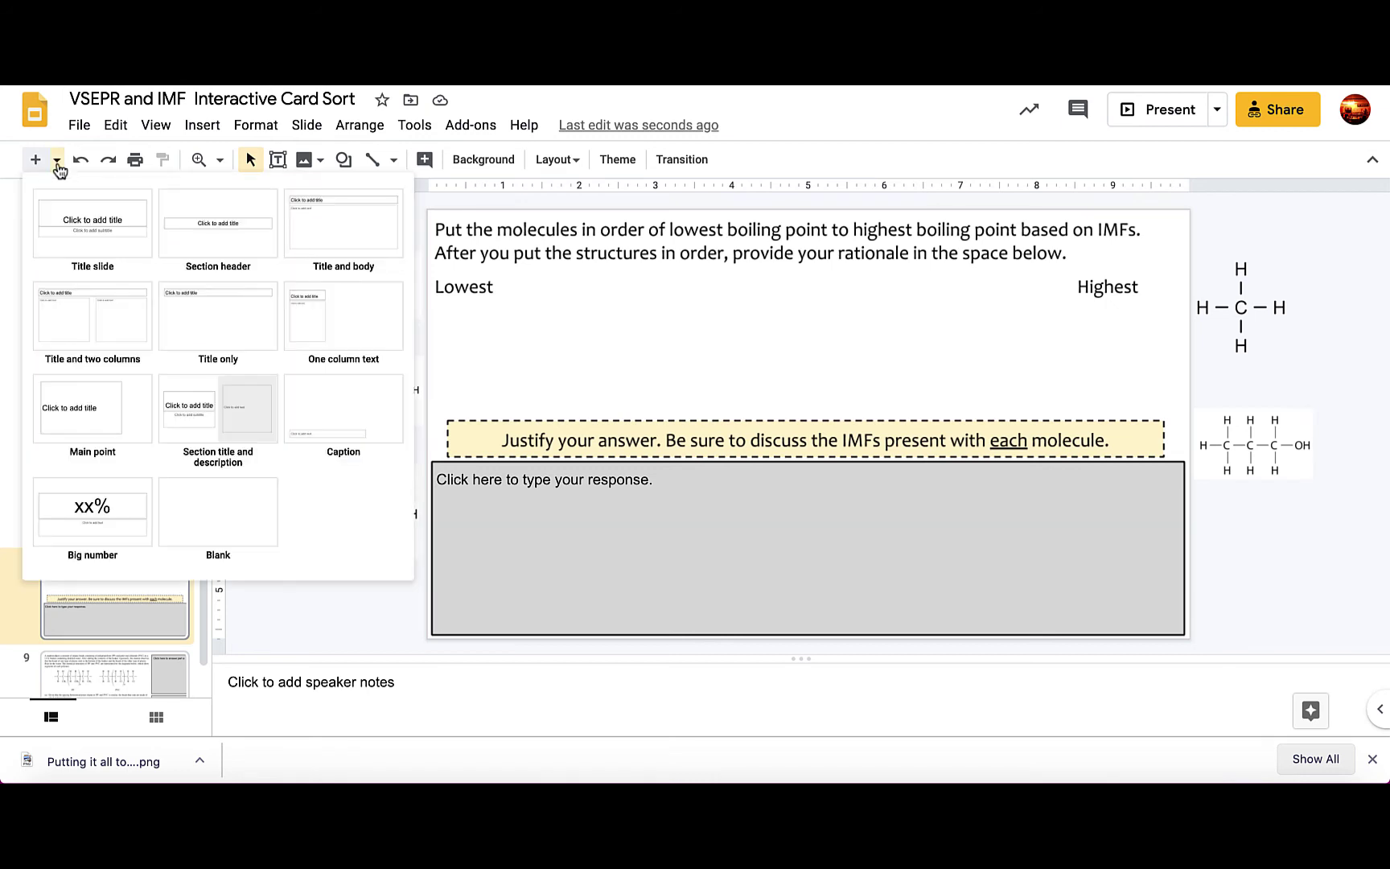
pyautogui.click(205, 507)
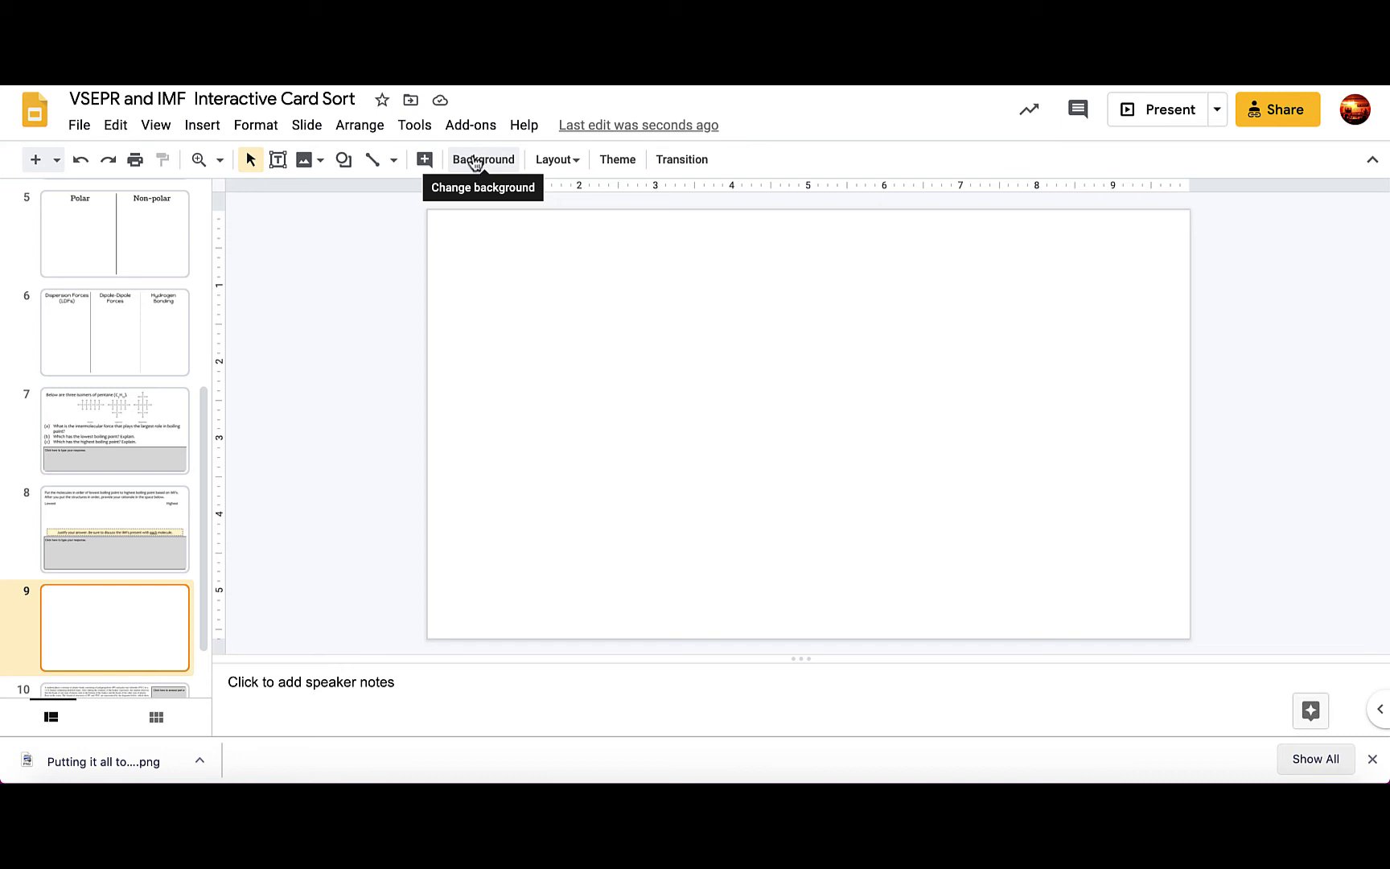
# Set slide 9's background image to the downloaded Putting it all together (3).png
pyautogui.rightClick(684, 332)
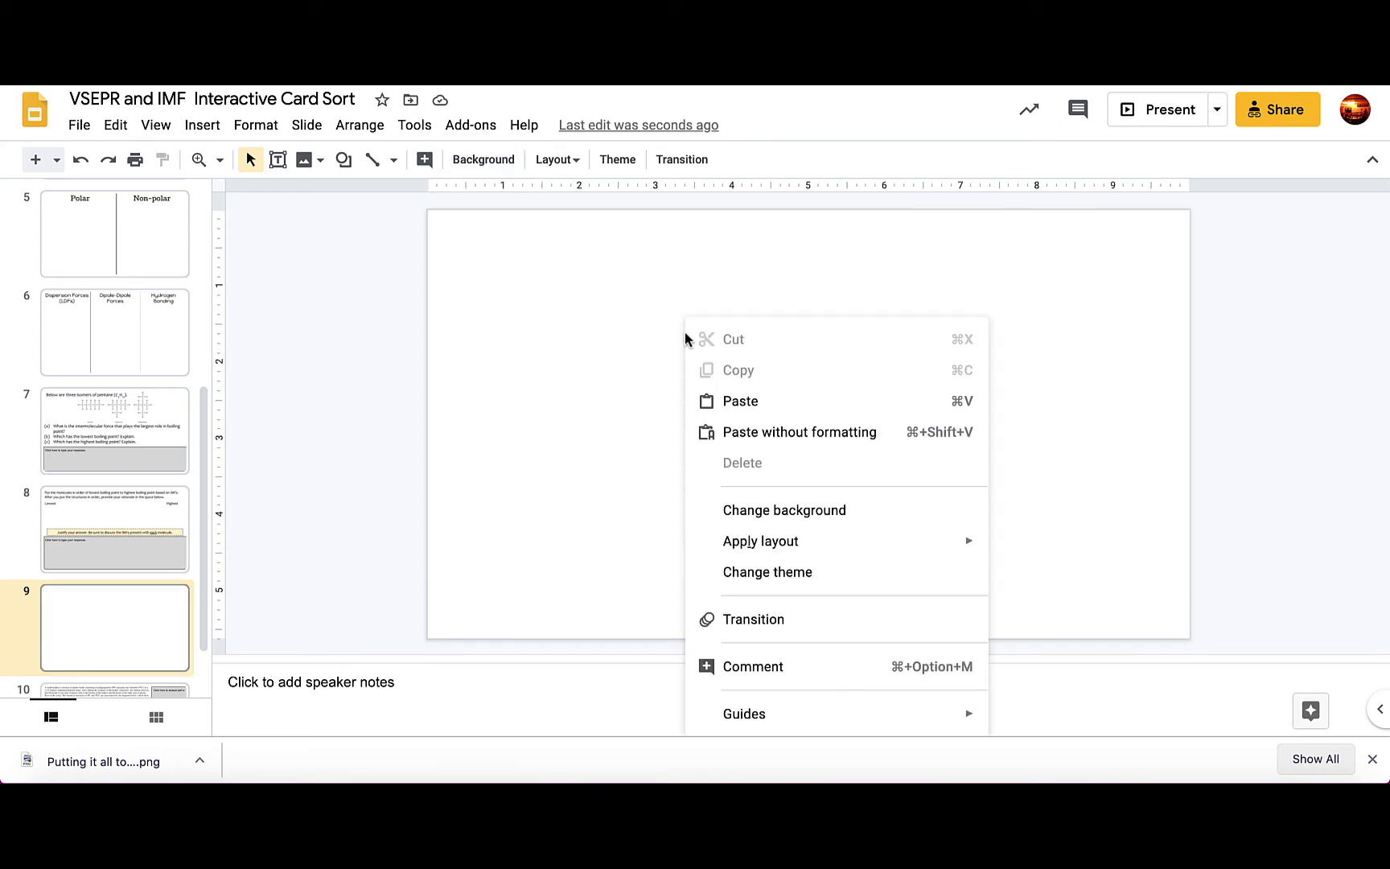
pyautogui.click(785, 521)
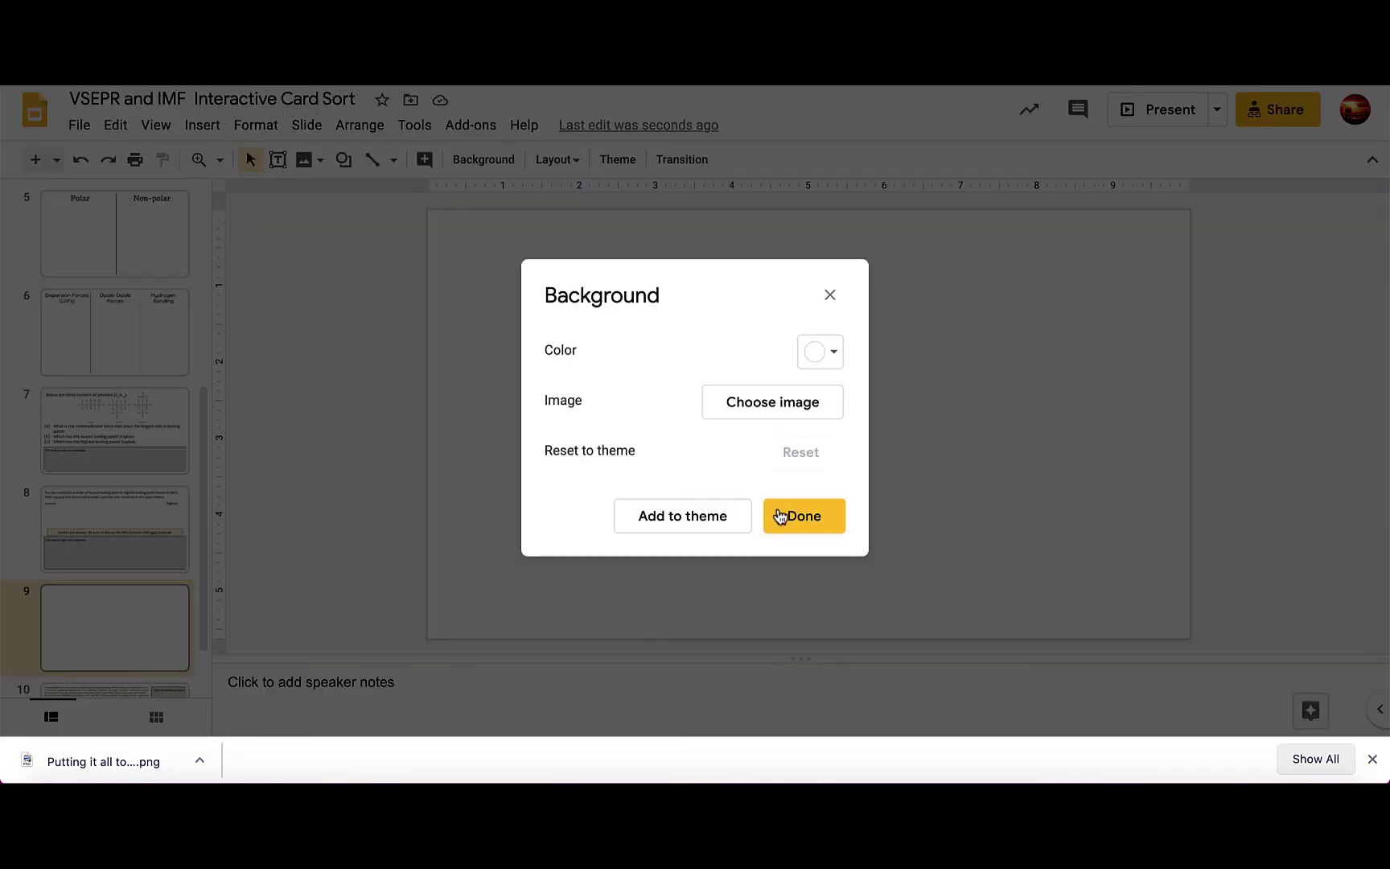
pyautogui.click(776, 404)
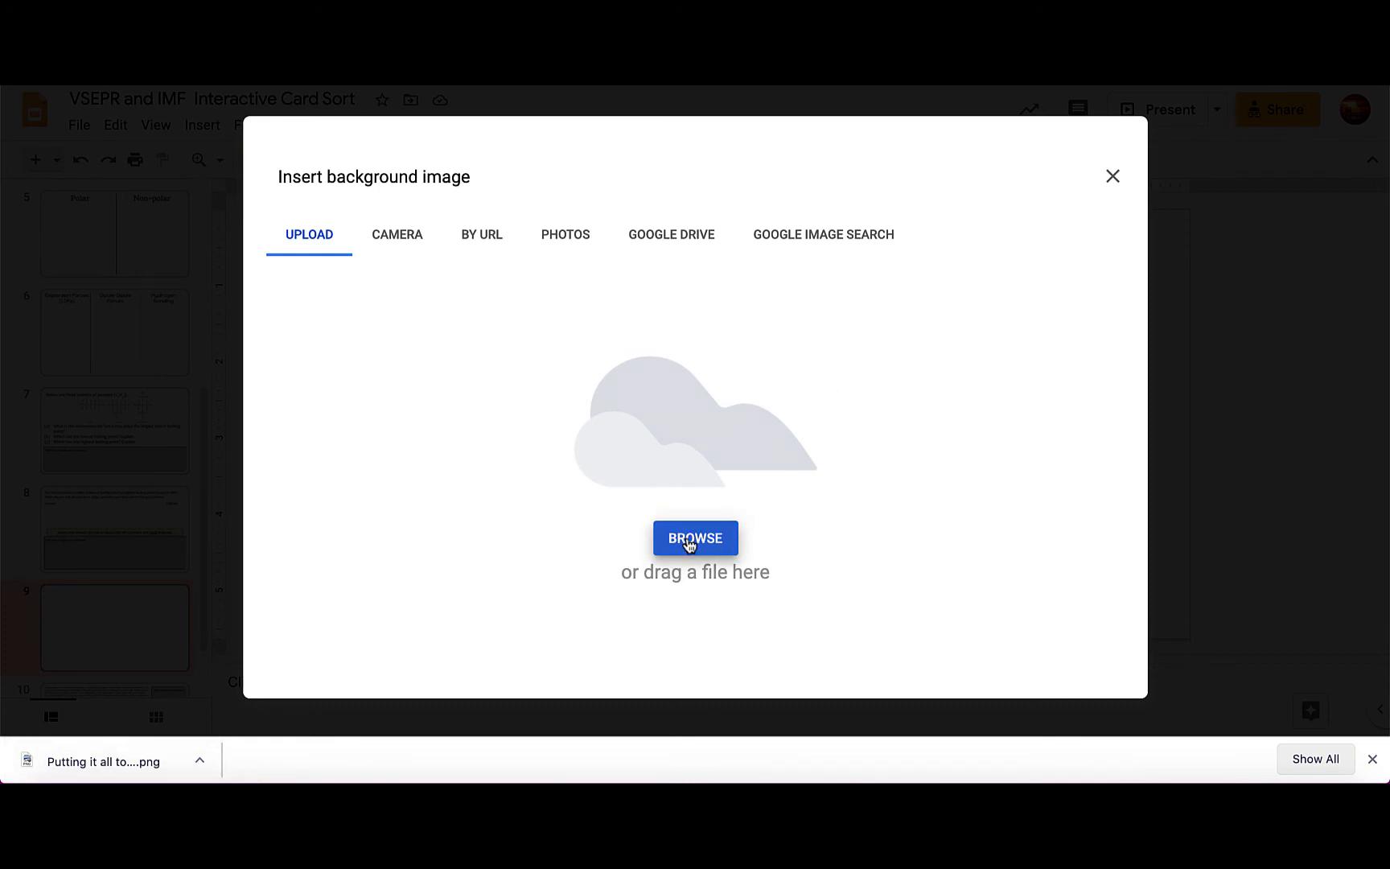
pyautogui.click(693, 539)
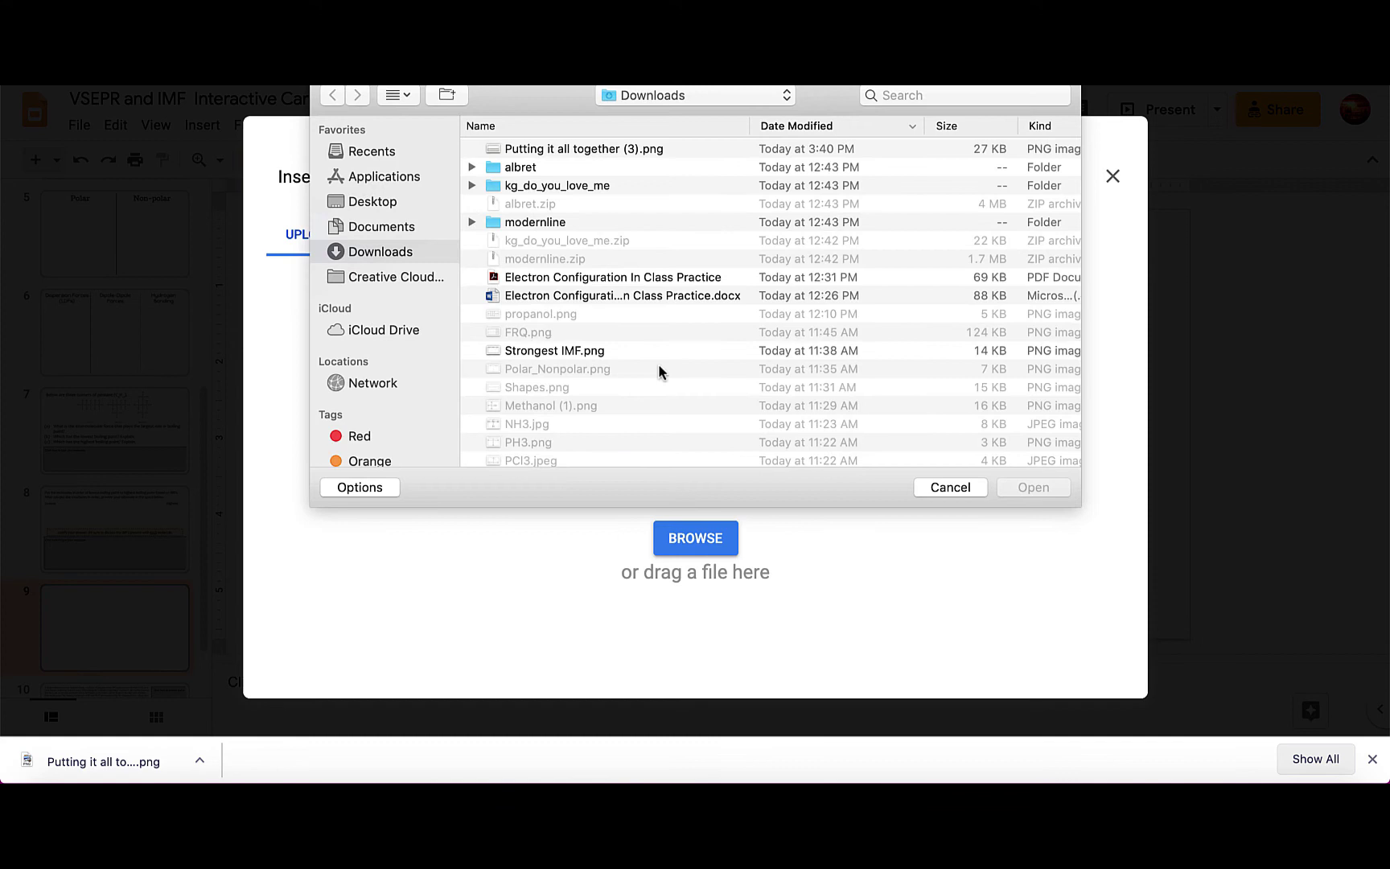
pyautogui.click(594, 149)
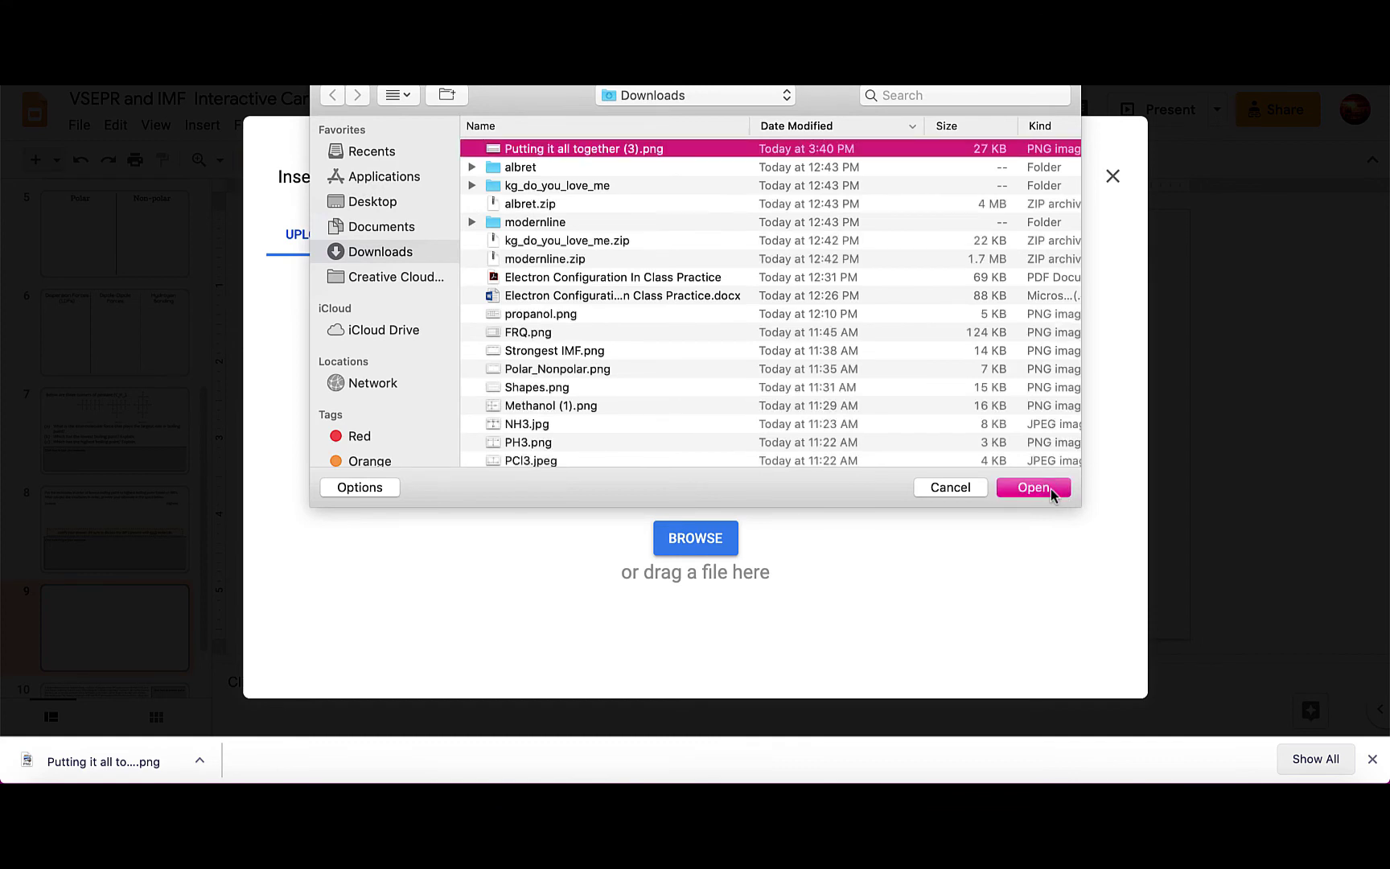
pyautogui.click(1034, 487)
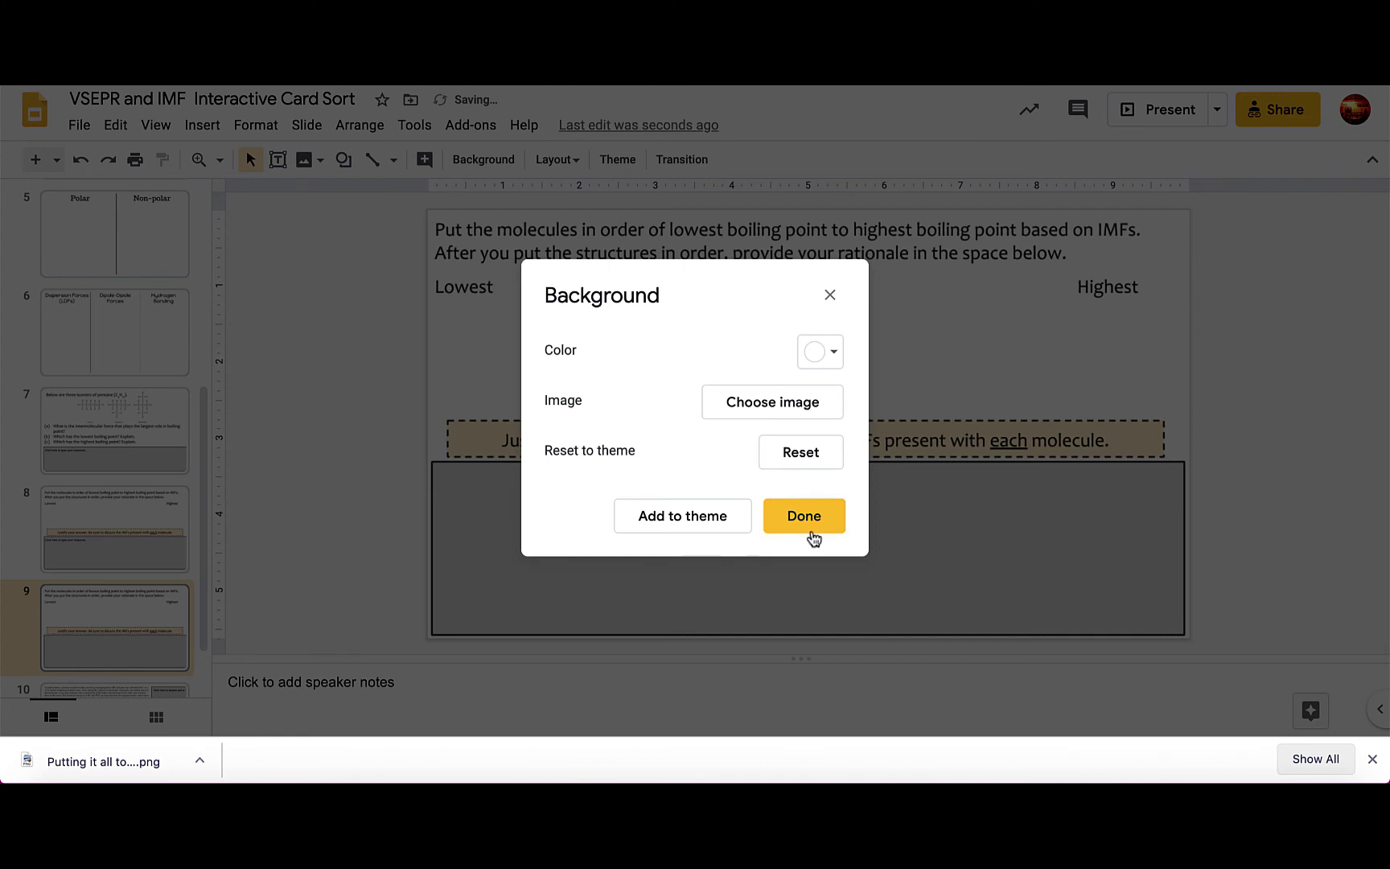
pyautogui.click(804, 519)
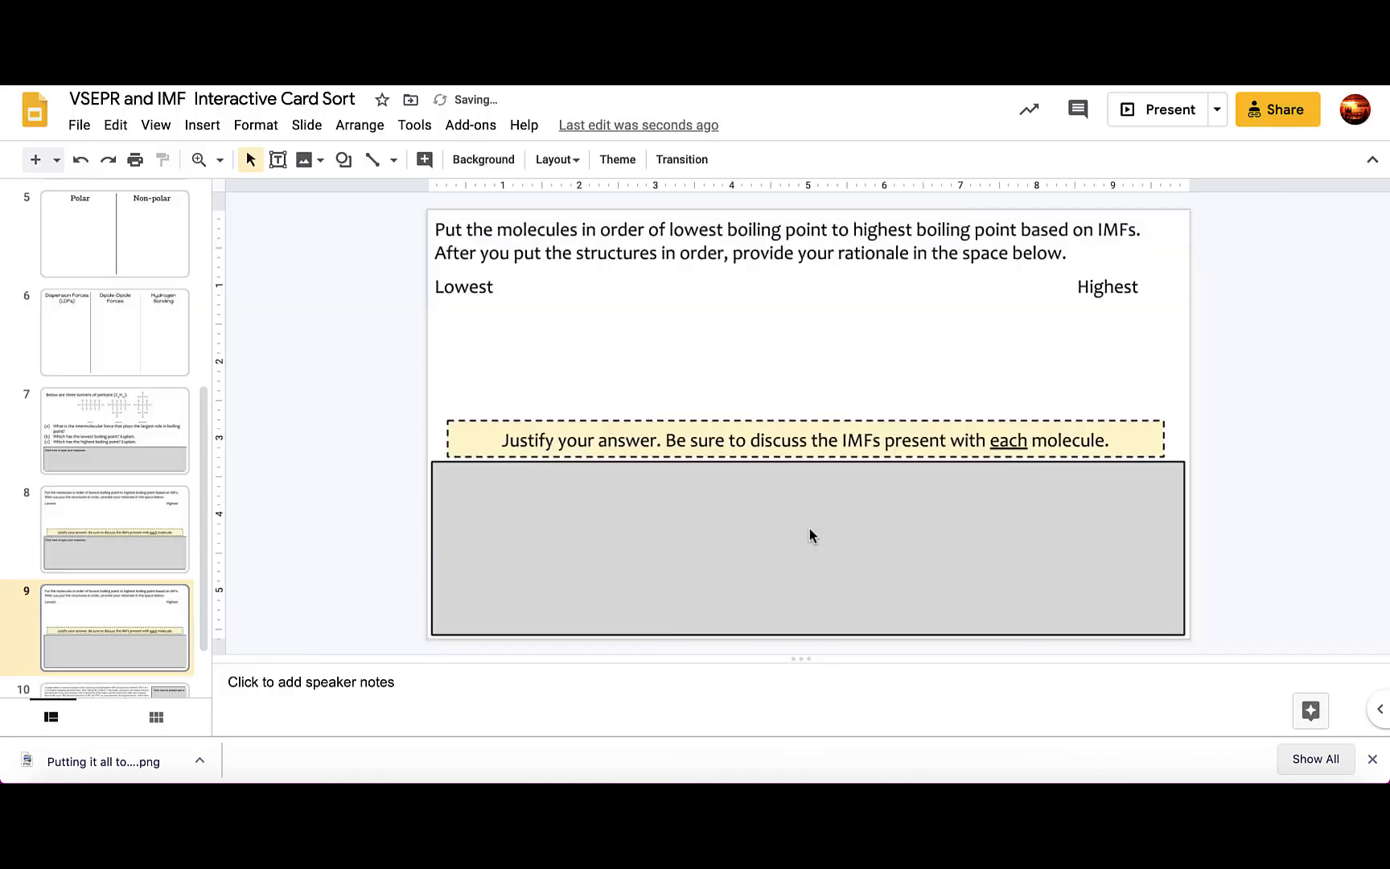
# Draw a text box over the grey answer area reading 'Click here to respond.'
pyautogui.moveTo(466, 272); pyautogui.dragTo(806, 570)
pyautogui.click(276, 163)
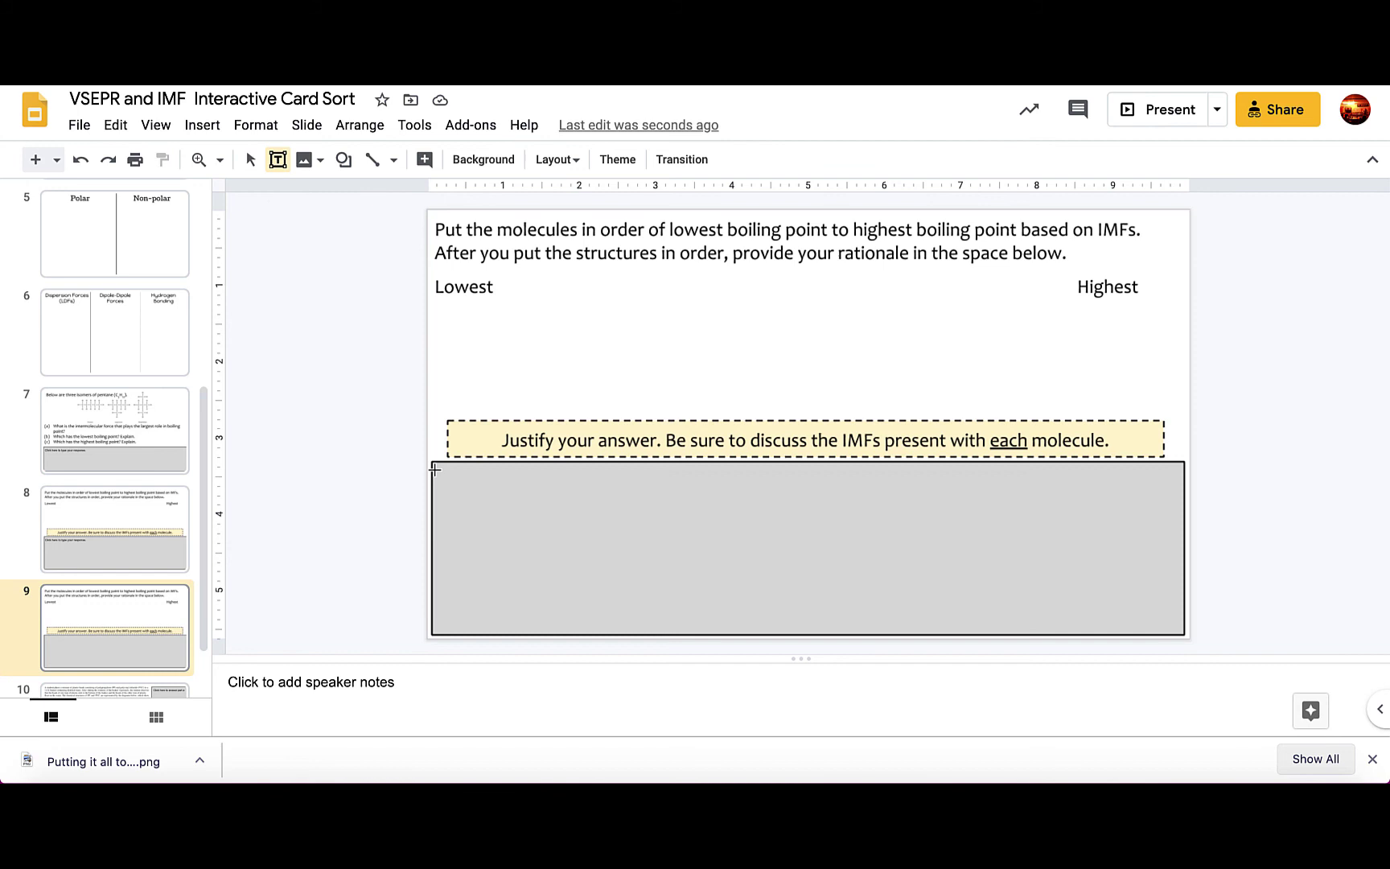
pyautogui.moveTo(435, 464); pyautogui.dragTo(1180, 635)
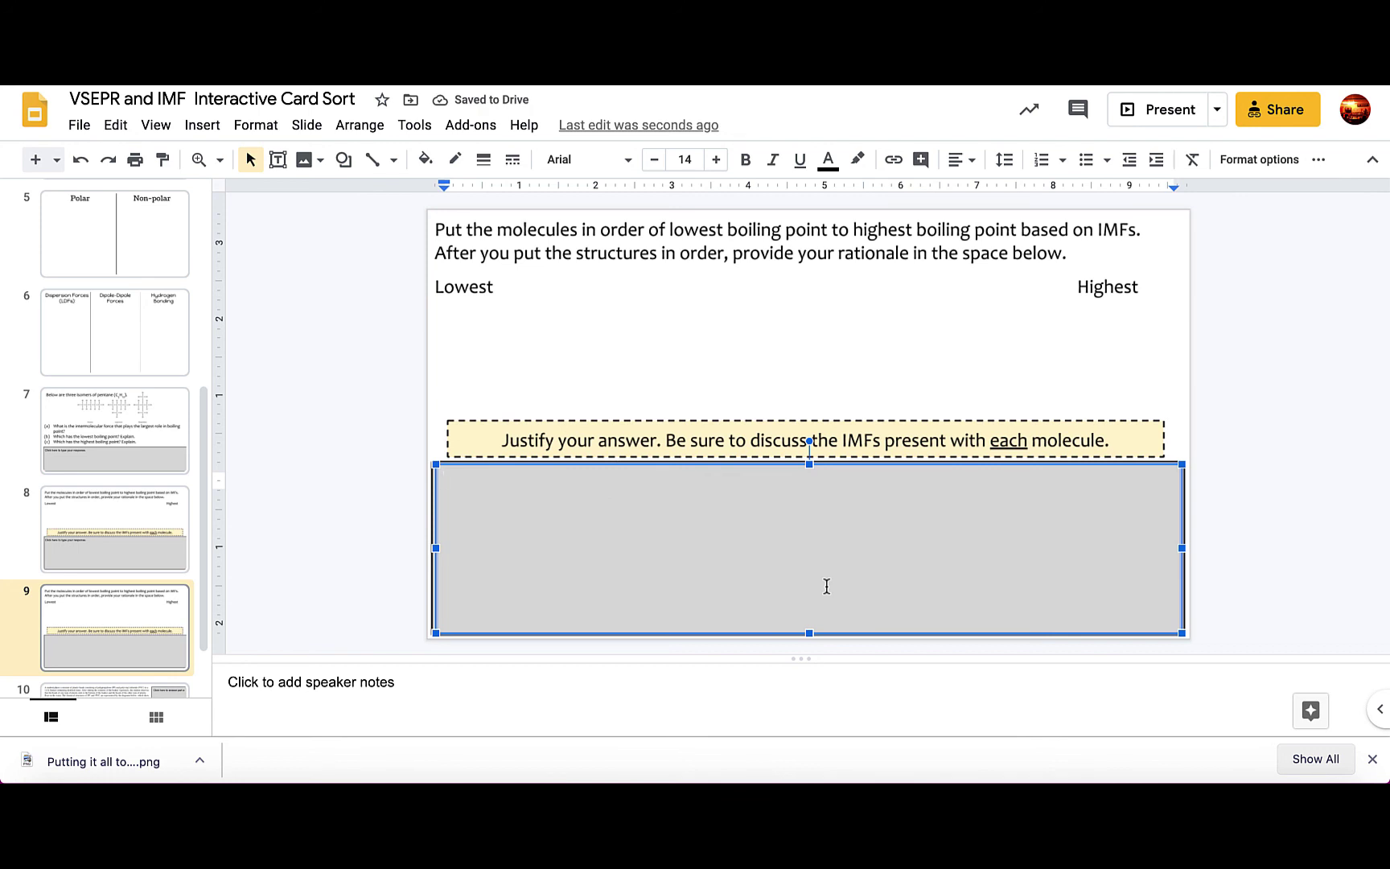
pyautogui.write('Click here to re')
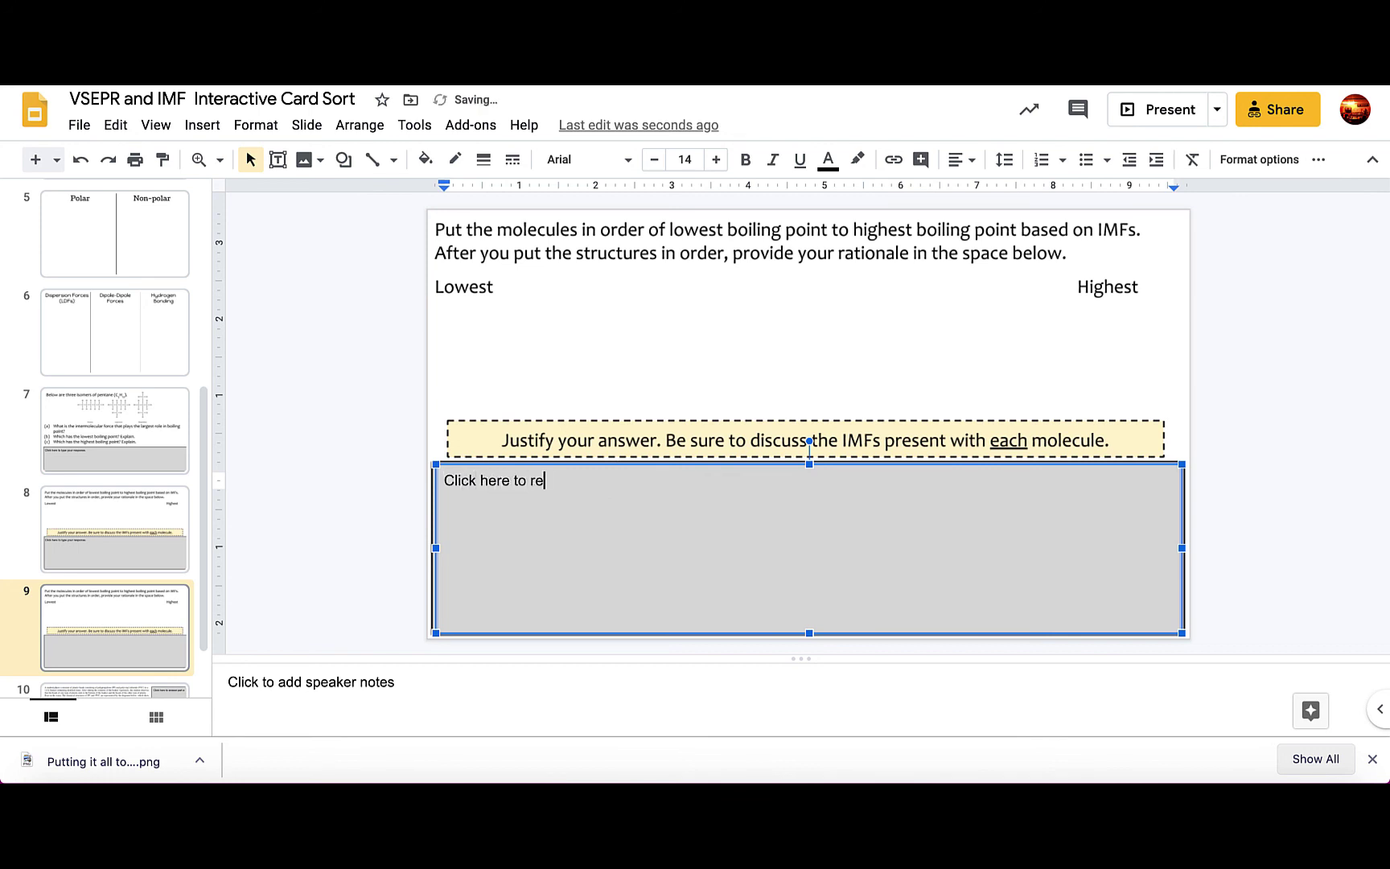
pyautogui.write('spond.')
pyautogui.click(427, 504)
pyautogui.click(466, 487)
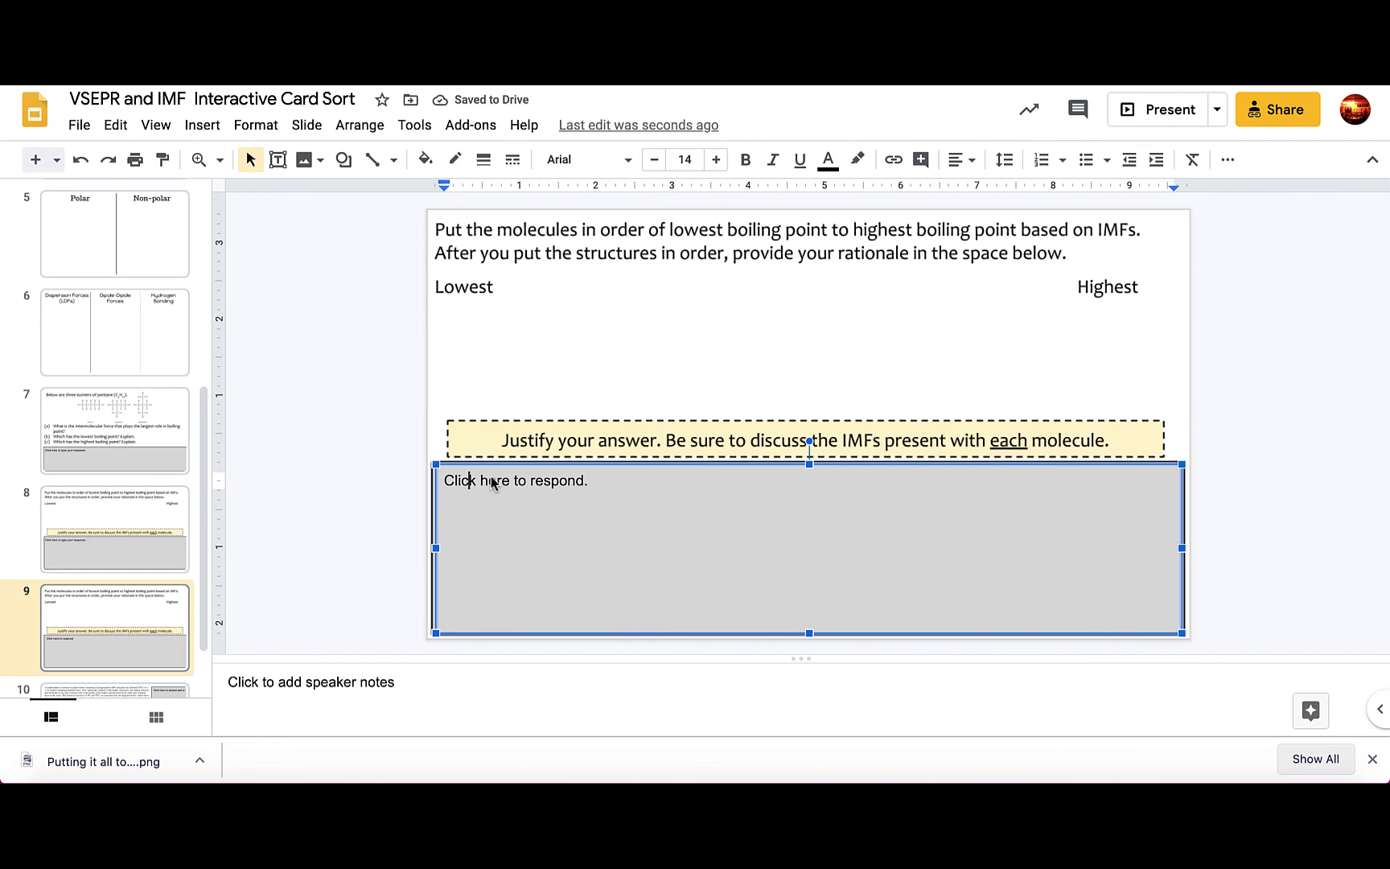
pyautogui.click(325, 489)
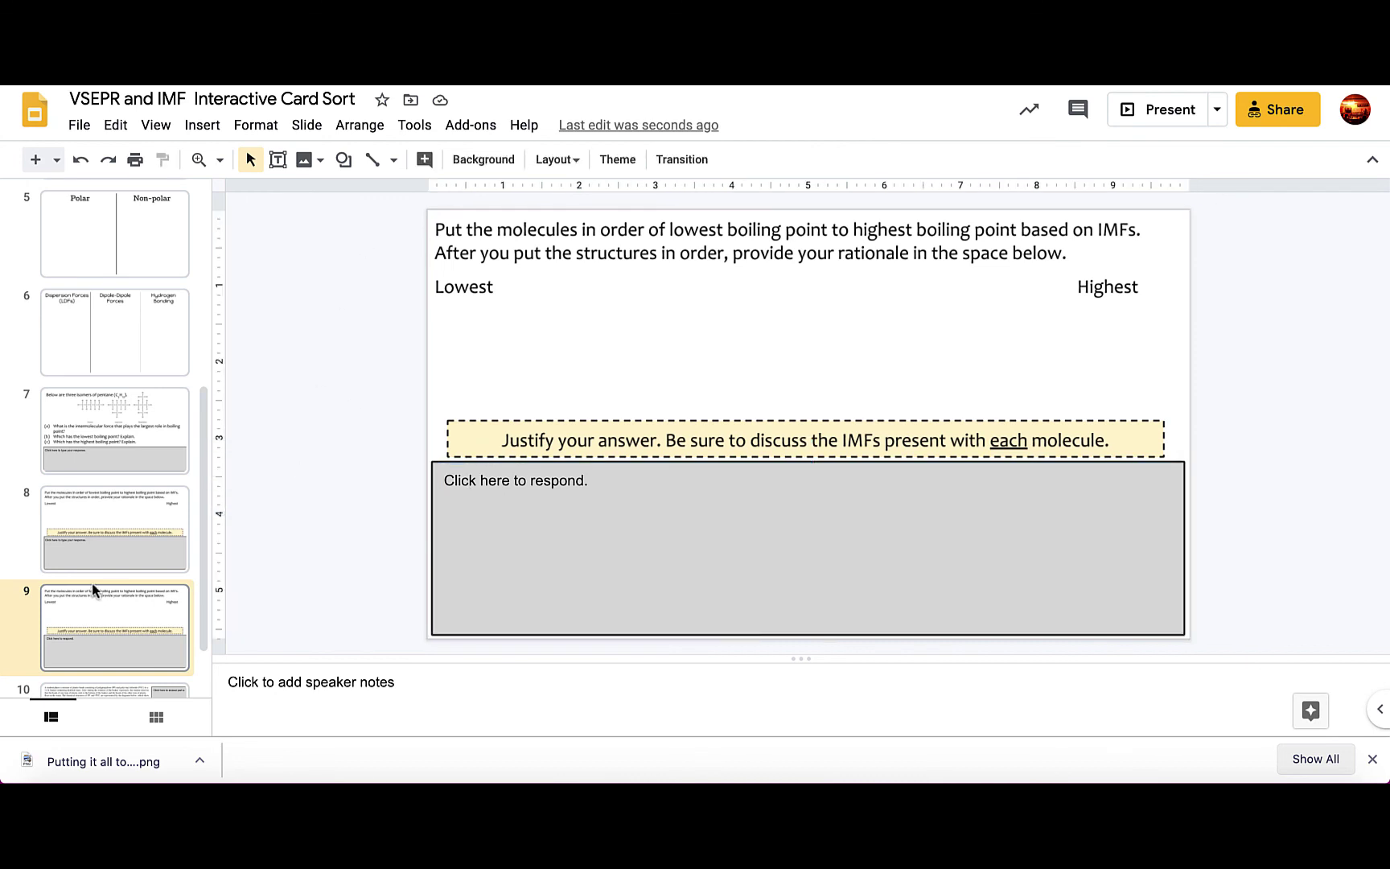
pyautogui.click(92, 524)
pyautogui.click(353, 303)
pyautogui.click(359, 380)
pyautogui.click(358, 505)
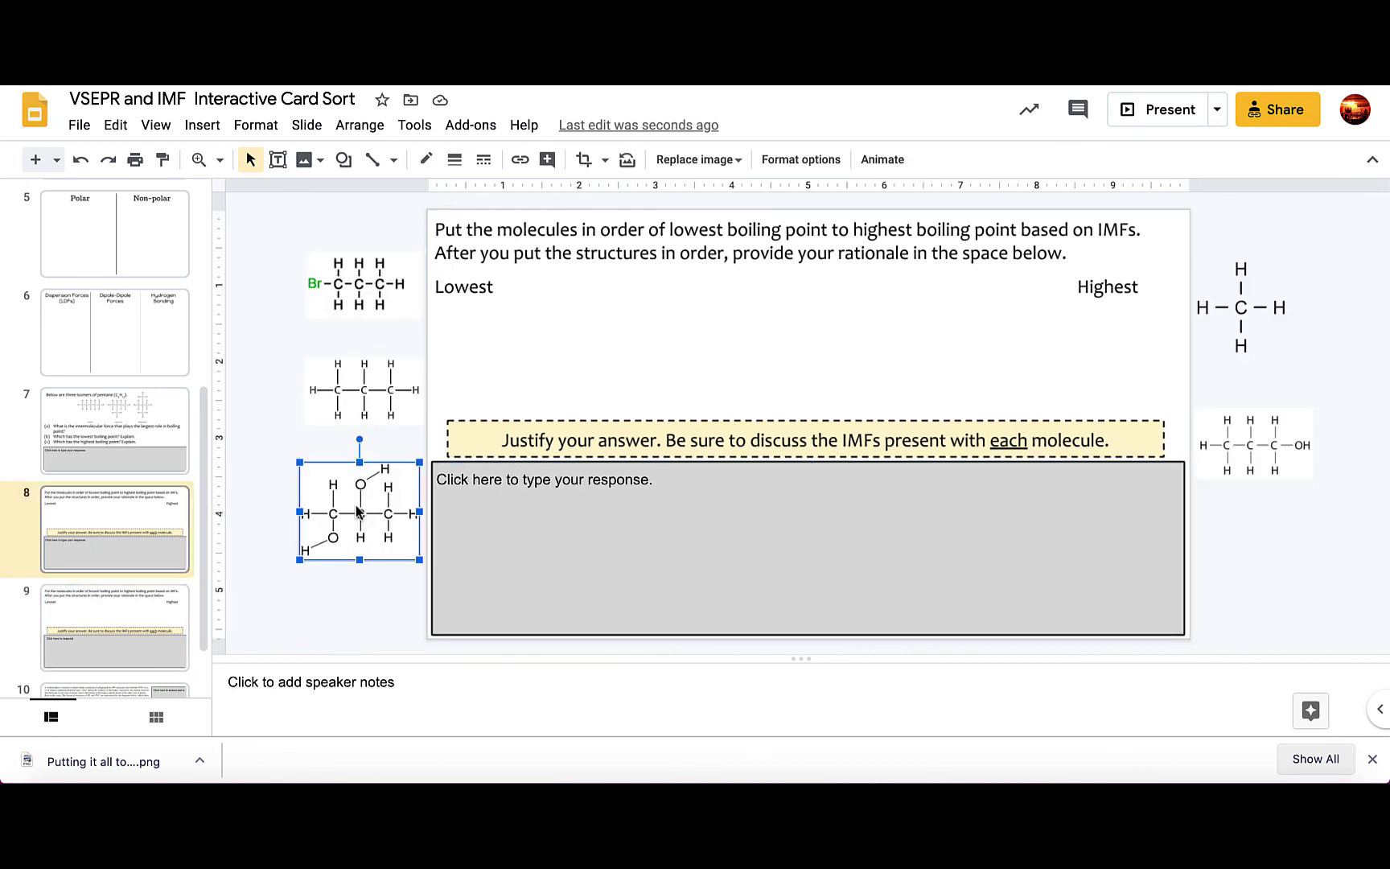
pyautogui.click(364, 390)
pyautogui.click(377, 312)
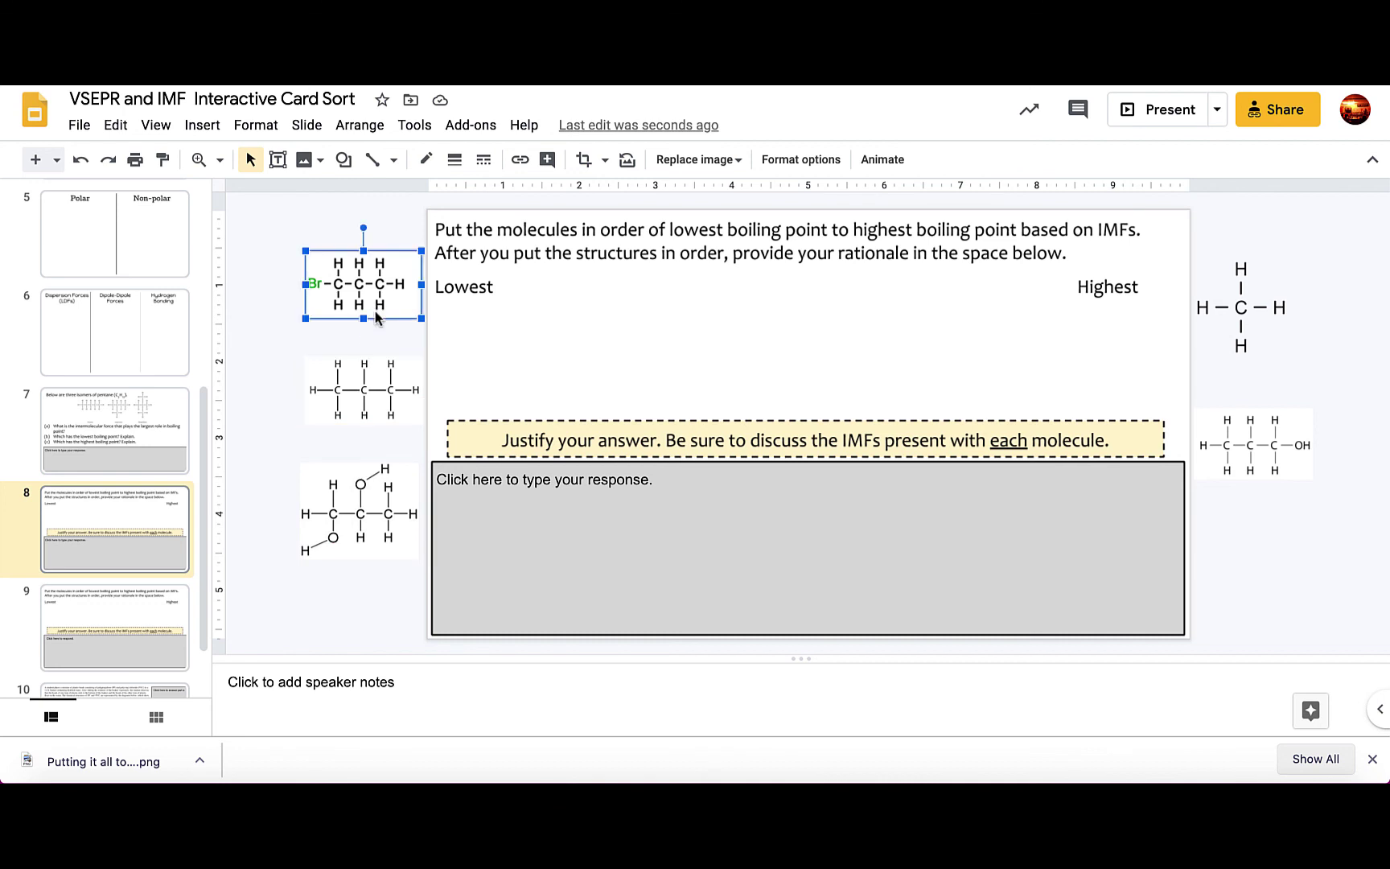
pyautogui.click(327, 337)
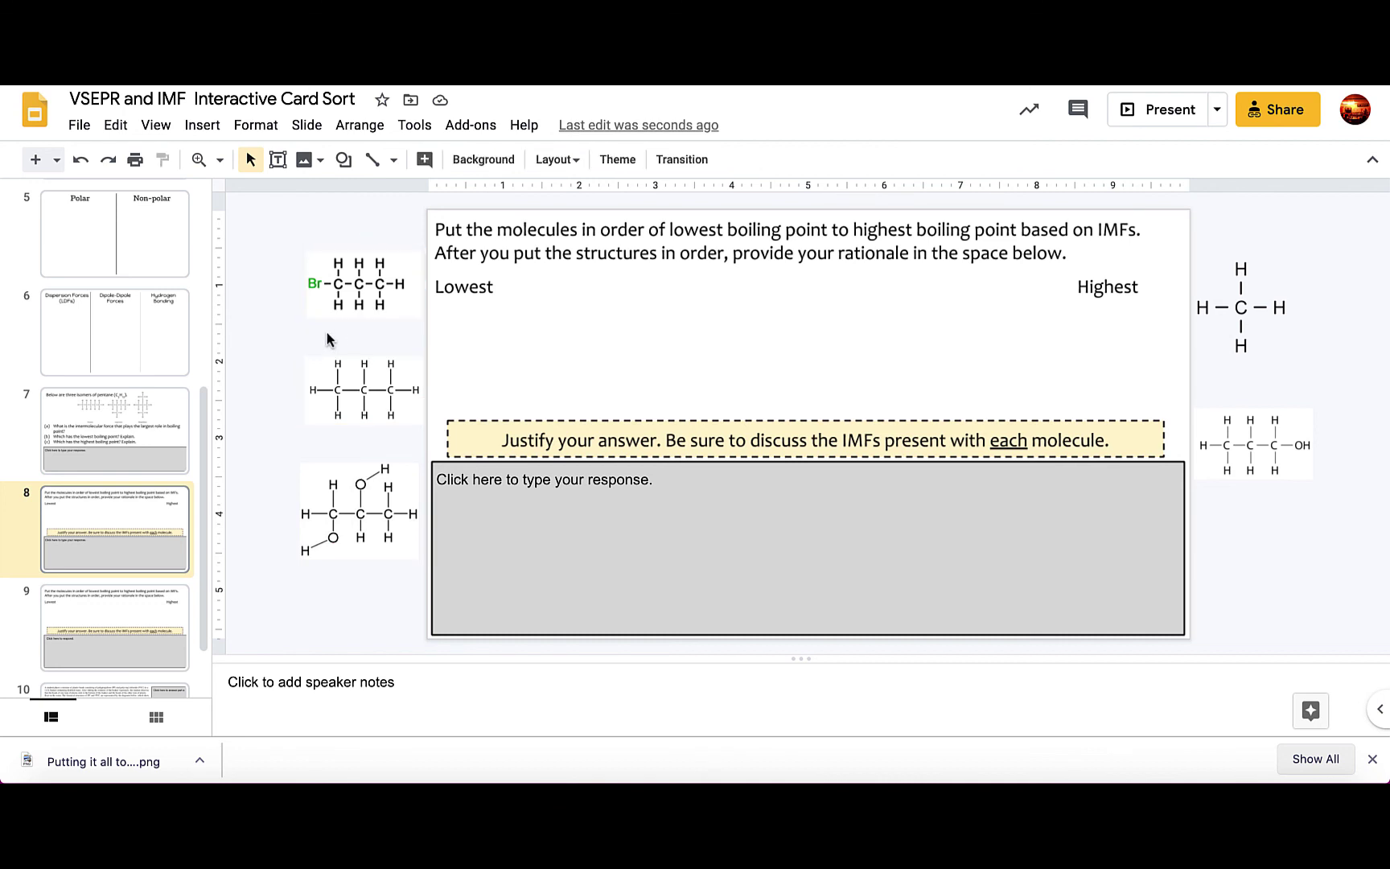
pyautogui.click(359, 267)
pyautogui.click(371, 366)
pyautogui.click(364, 497)
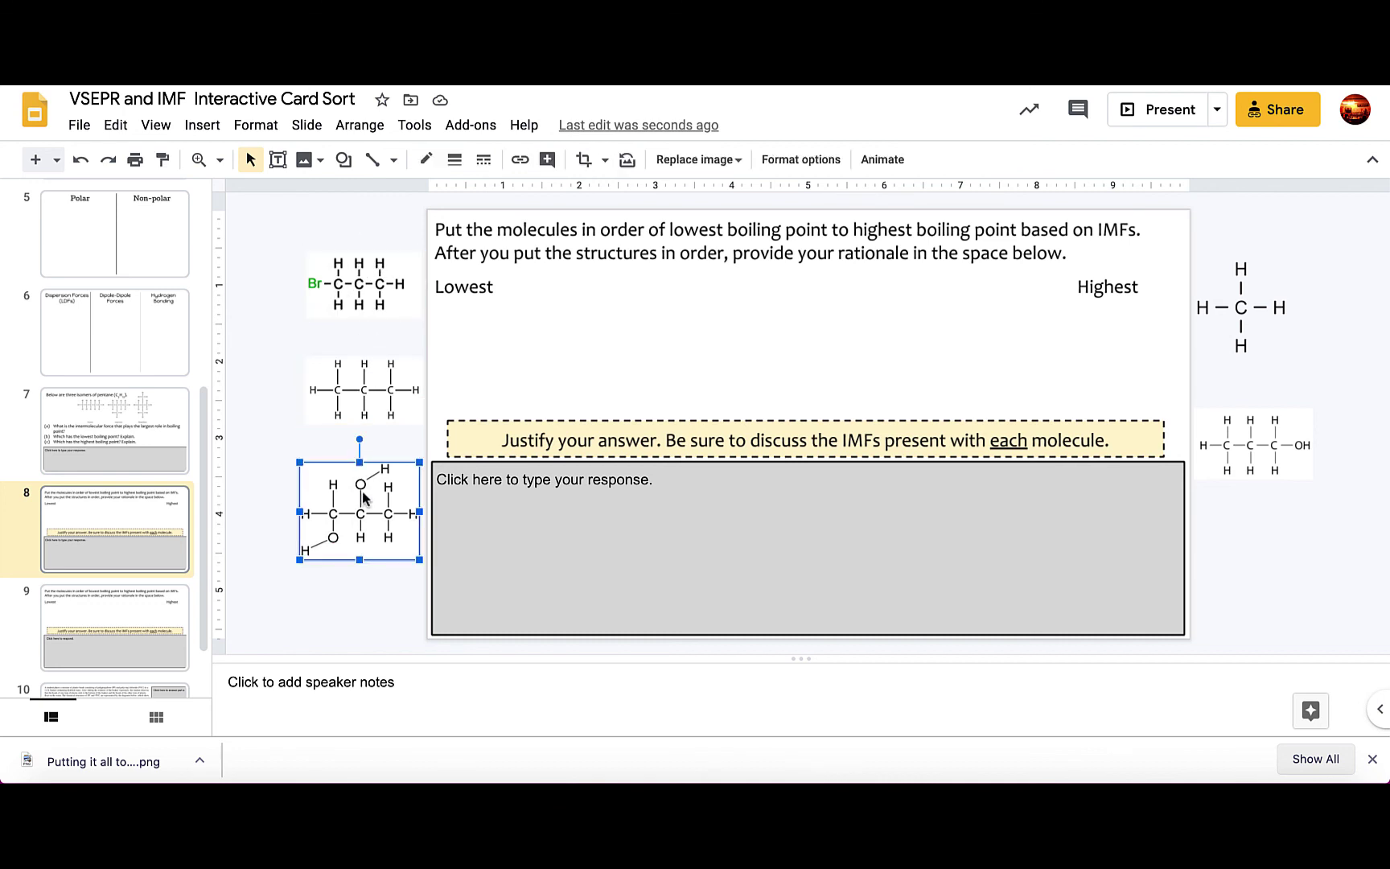
pyautogui.click(124, 615)
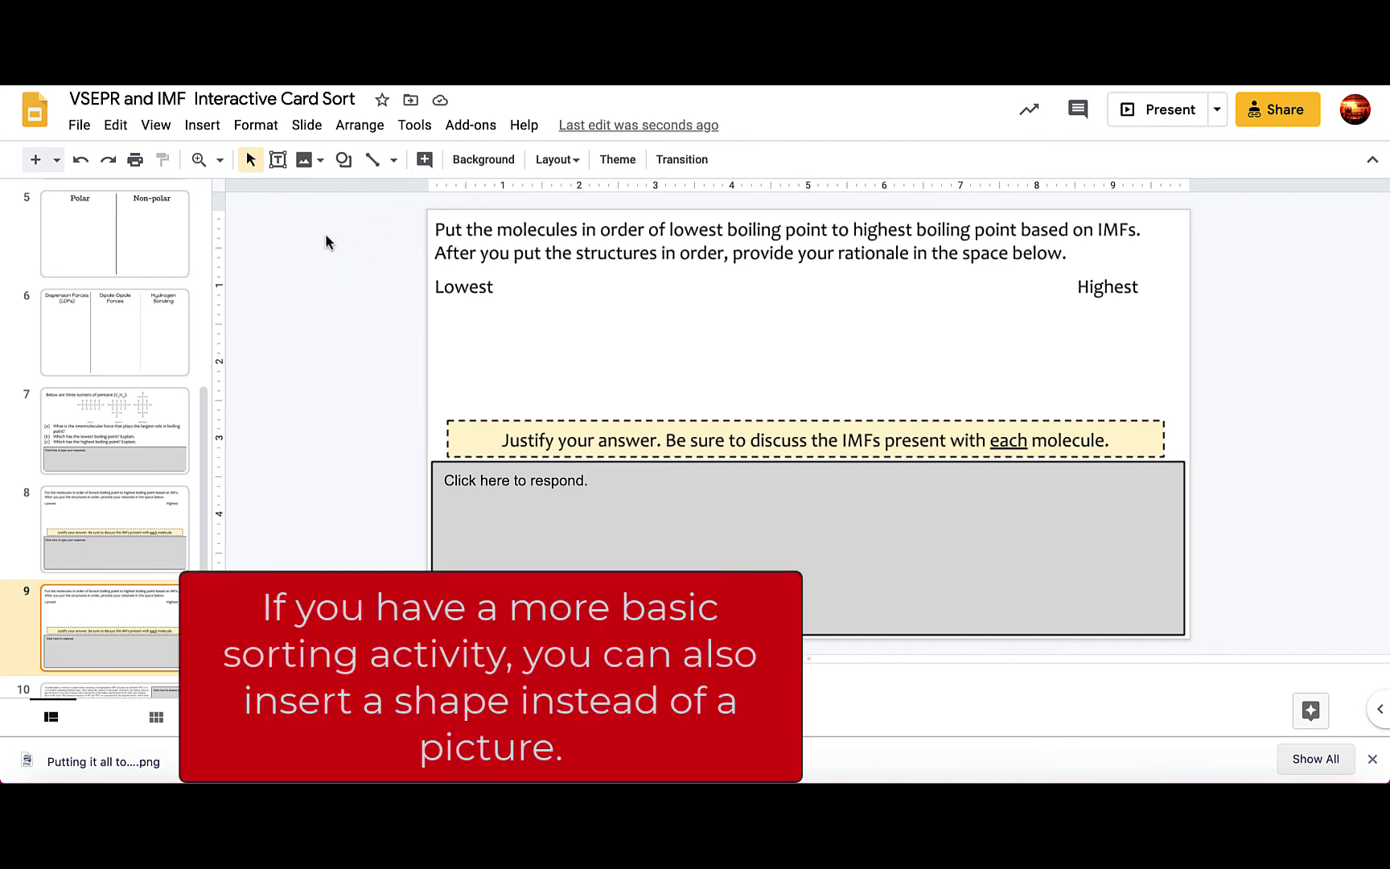